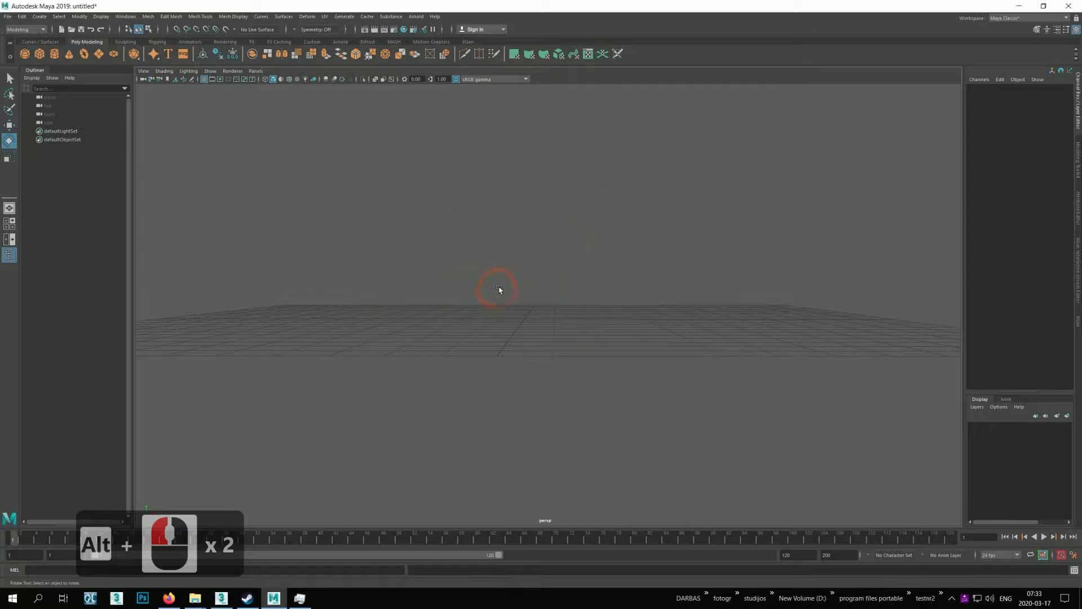
Create a polygon cylinder and set its axis subdivisions to 6
click(54, 54)
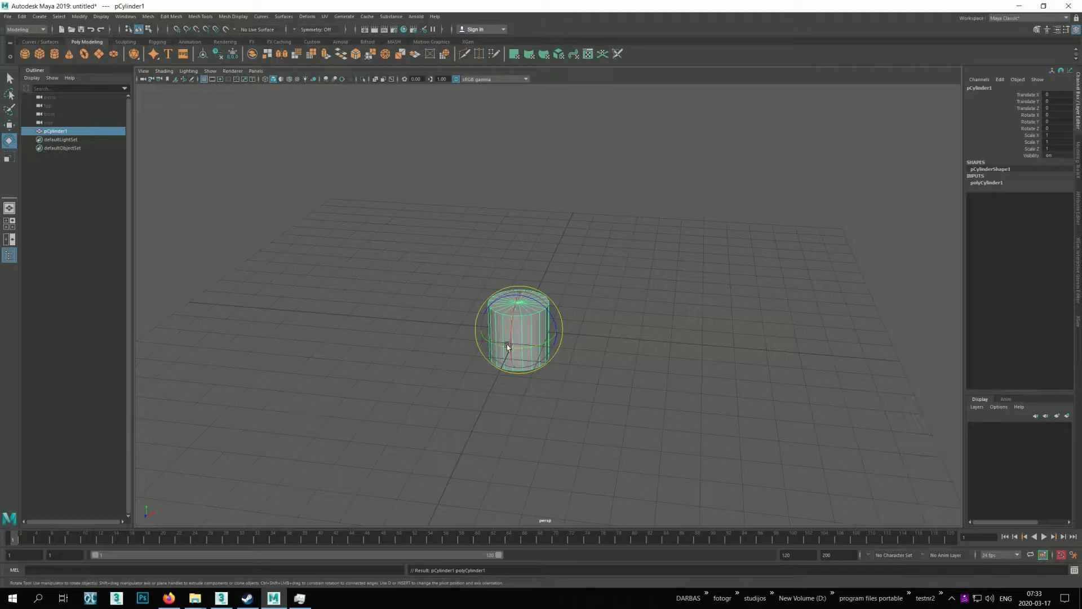
click(1003, 187)
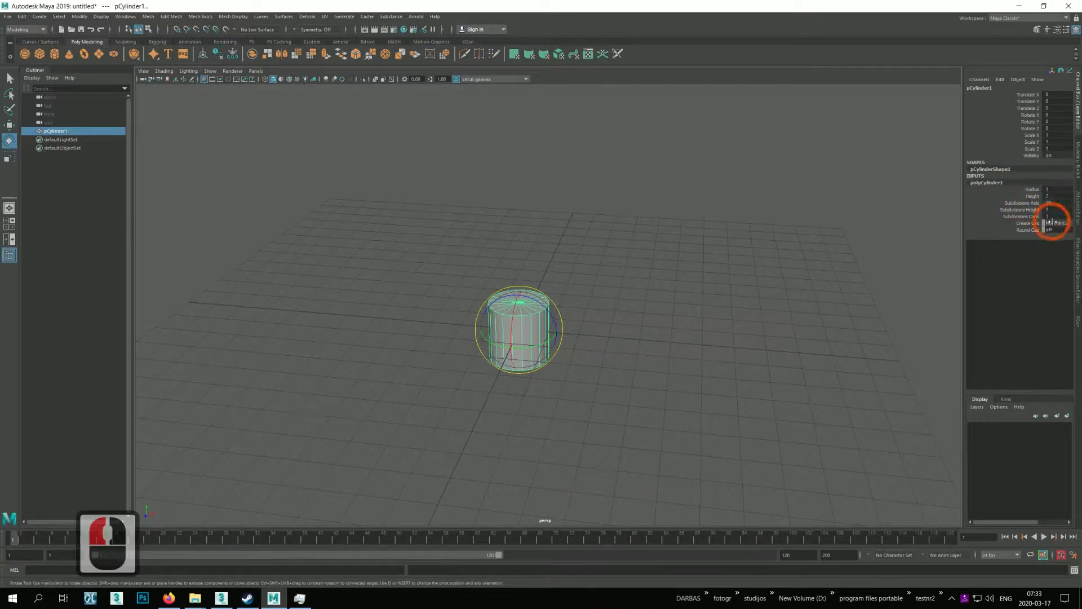
drag(1057, 201, 1049, 202)
Rotate the cylinder -90 degrees about Z so it lies on its side and raise it about 1.78 along Y
alt+drag(850, 311, 637, 349)
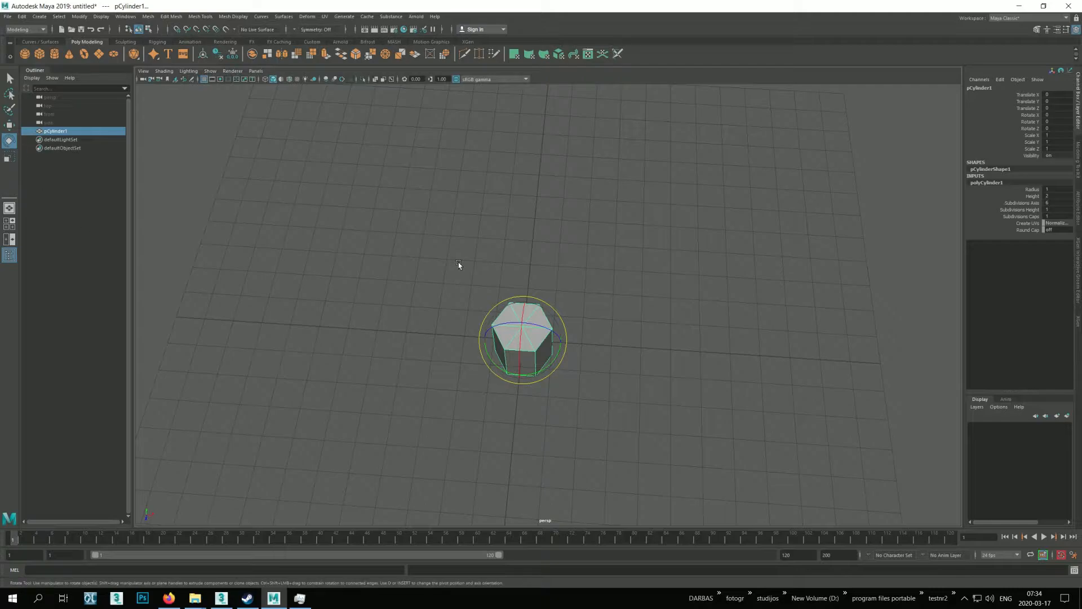
drag(539, 323, 535, 247)
click(9, 126)
alt+drag(578, 315, 520, 367)
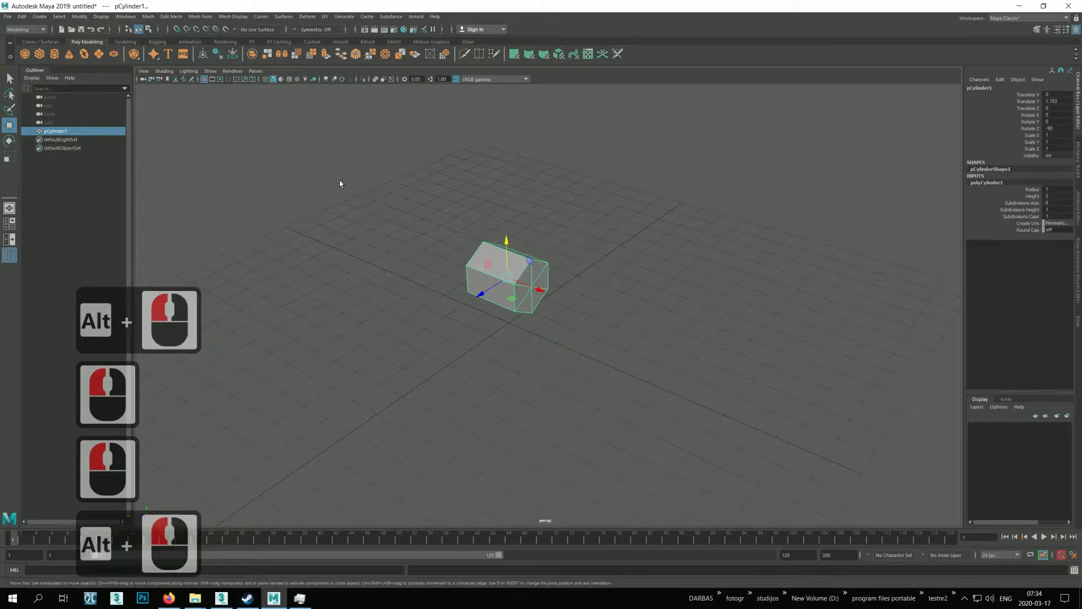
Select all triangular faces of the cylinder's end cap and extrude them in place without any offset
right_click(496, 283)
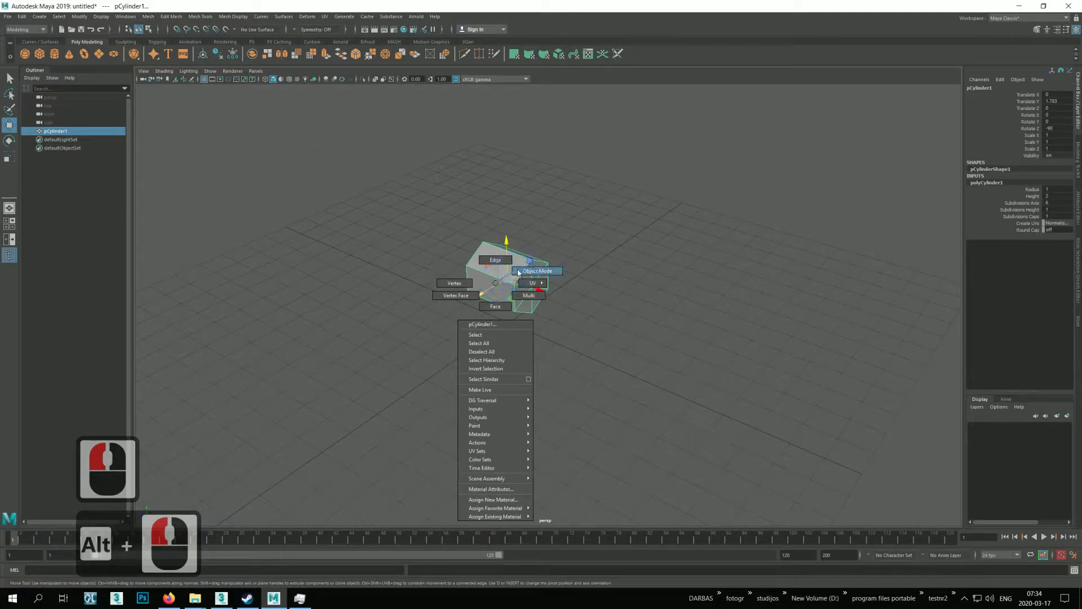
click(488, 307)
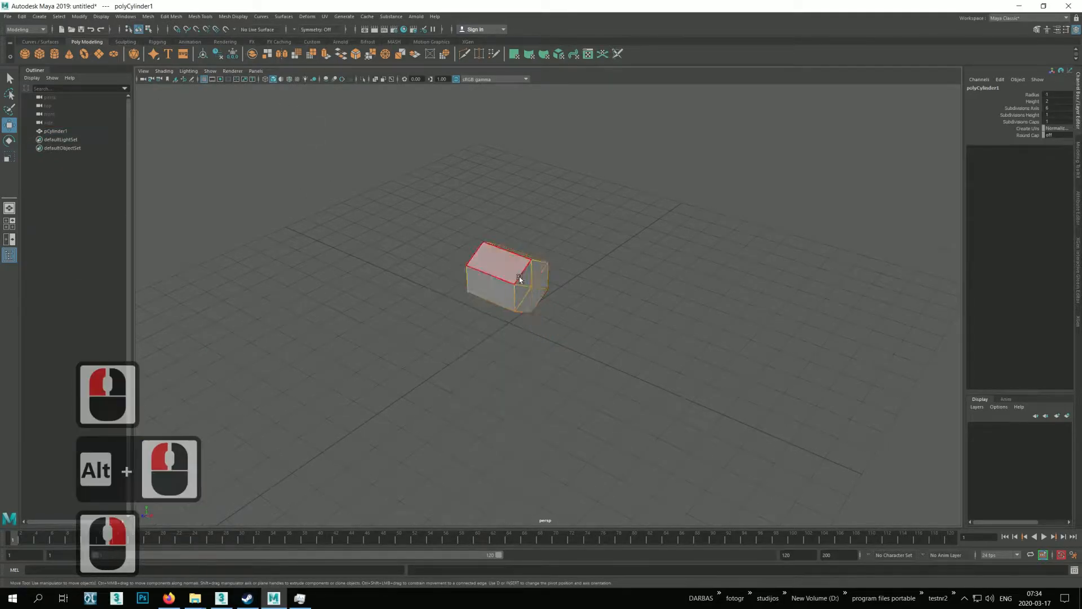
click(533, 283)
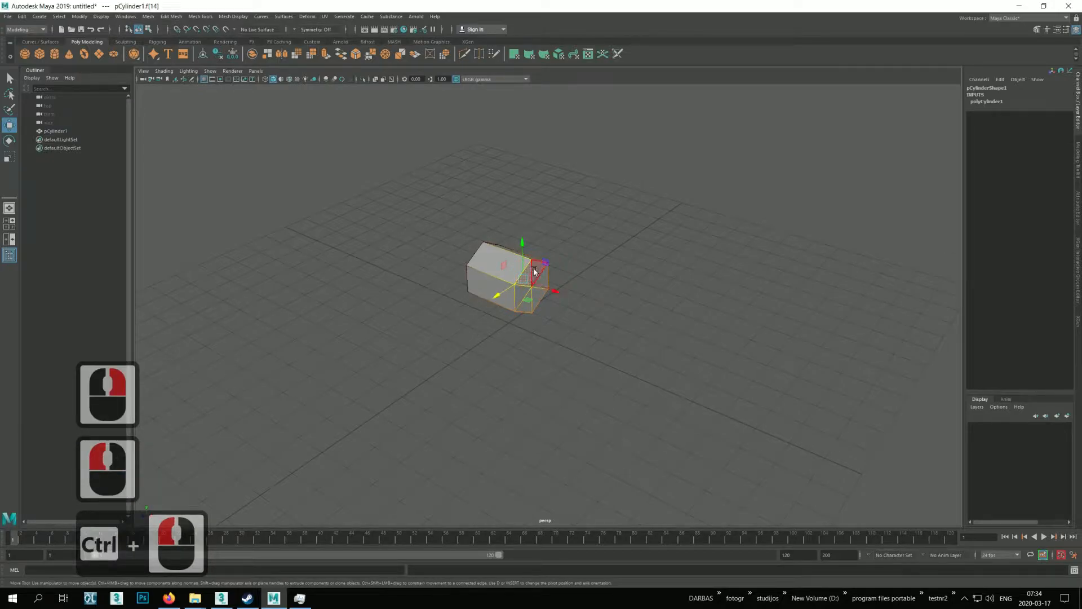
shift+click(524, 283)
shift+click(539, 294)
shift+click(533, 303)
shift+click(522, 291)
shift+click(530, 298)
shift+click(536, 305)
shift+click(536, 300)
shift+click(531, 306)
alt+drag(583, 316, 518, 320)
alt+right_drag(518, 320, 664, 353)
shift+click(450, 259)
alt+right_drag(486, 333, 646, 403)
shift+click(355, 209)
alt+drag(477, 309, 461, 268)
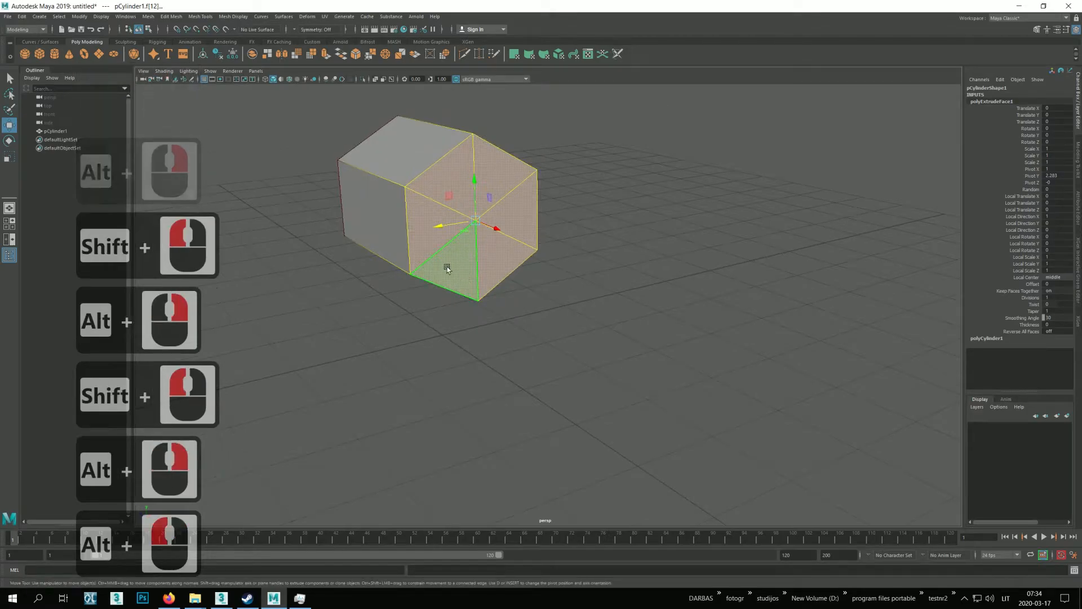
Check the Move tool settings, reset the Rotate tool to its defaults and expand its soft selection options
double_click(9, 124)
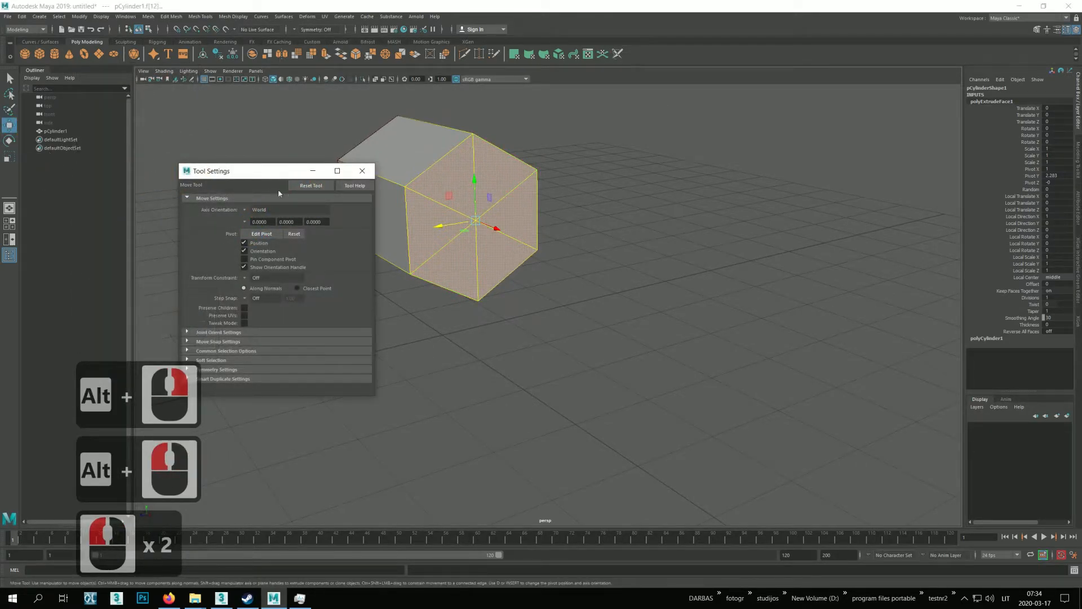
click(314, 171)
click(9, 141)
double_click(9, 141)
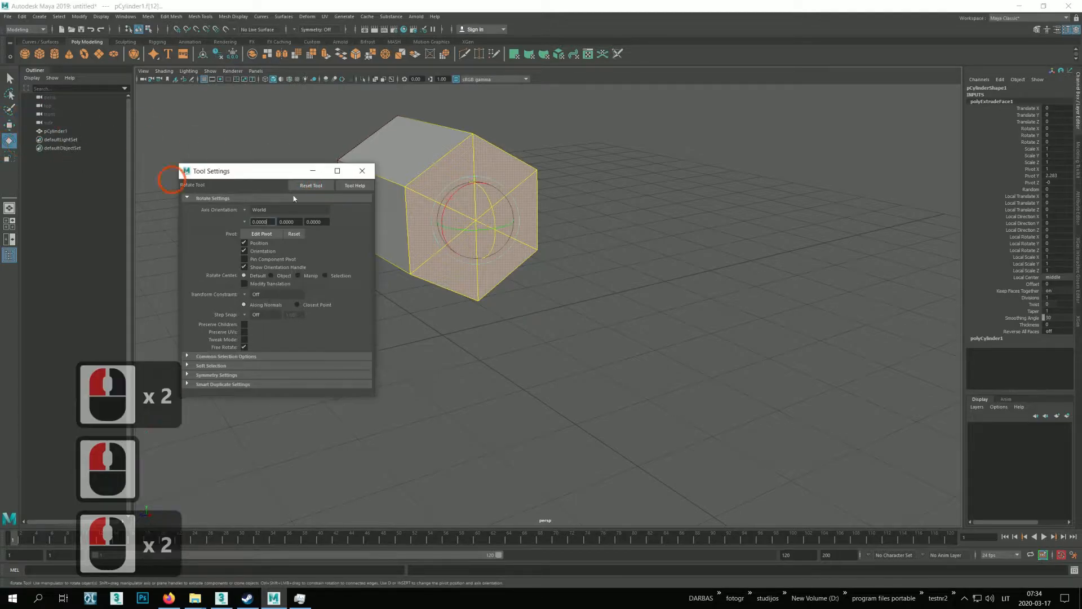
click(317, 186)
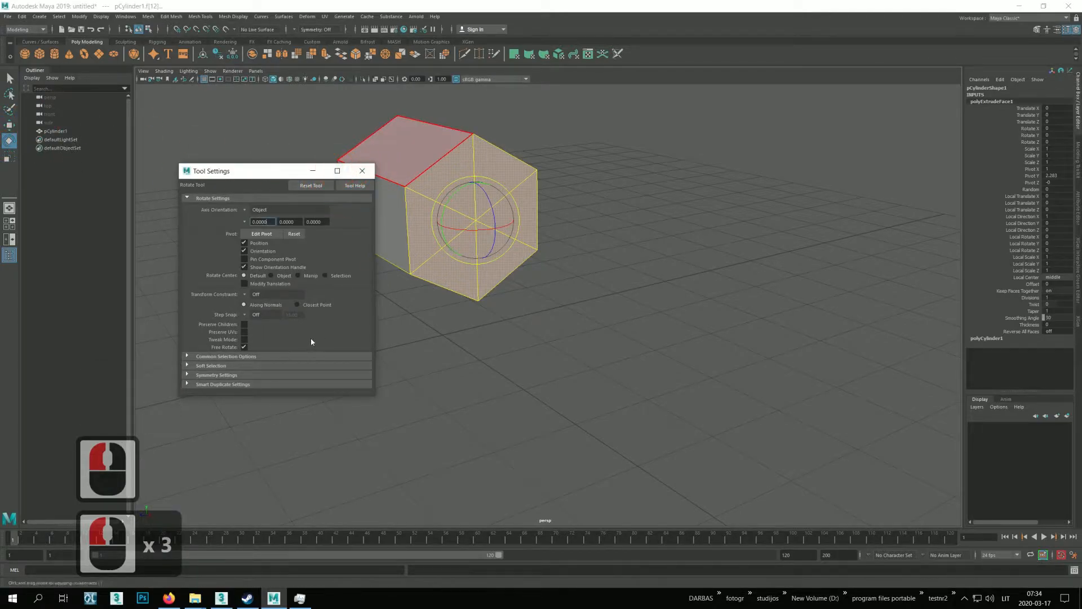
click(212, 365)
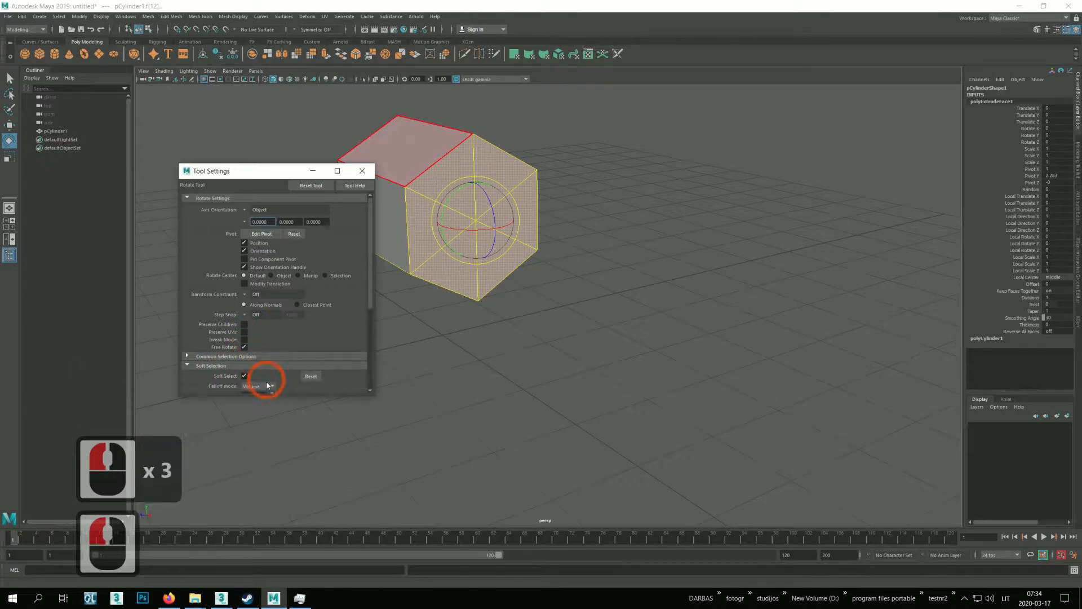
click(362, 170)
Extrude the selected end-cap faces outward by about 2.49
alt+drag(323, 328, 345, 329)
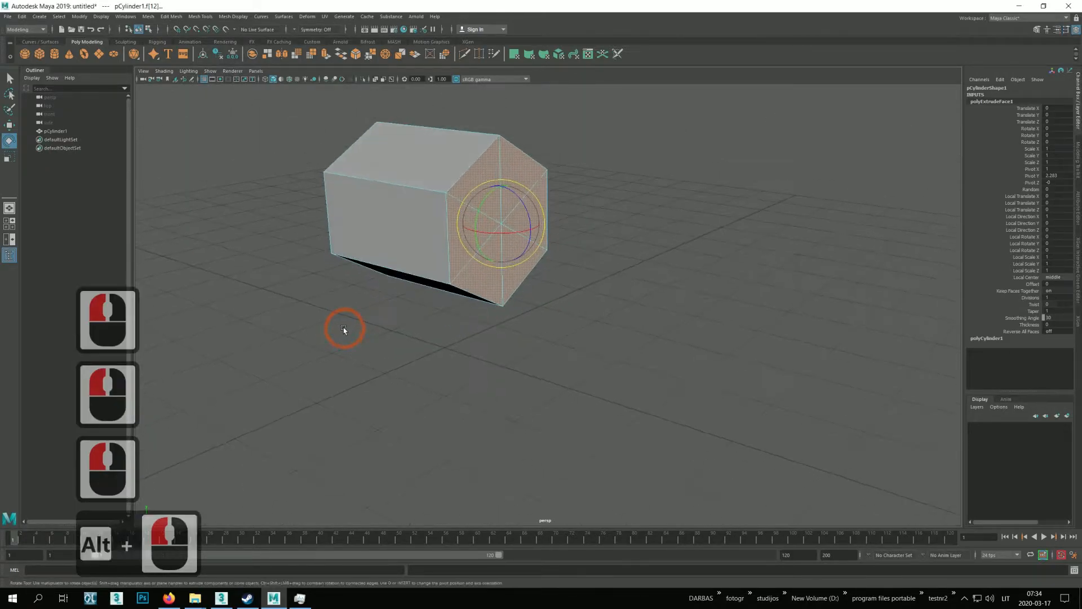
alt+drag(510, 248, 505, 274)
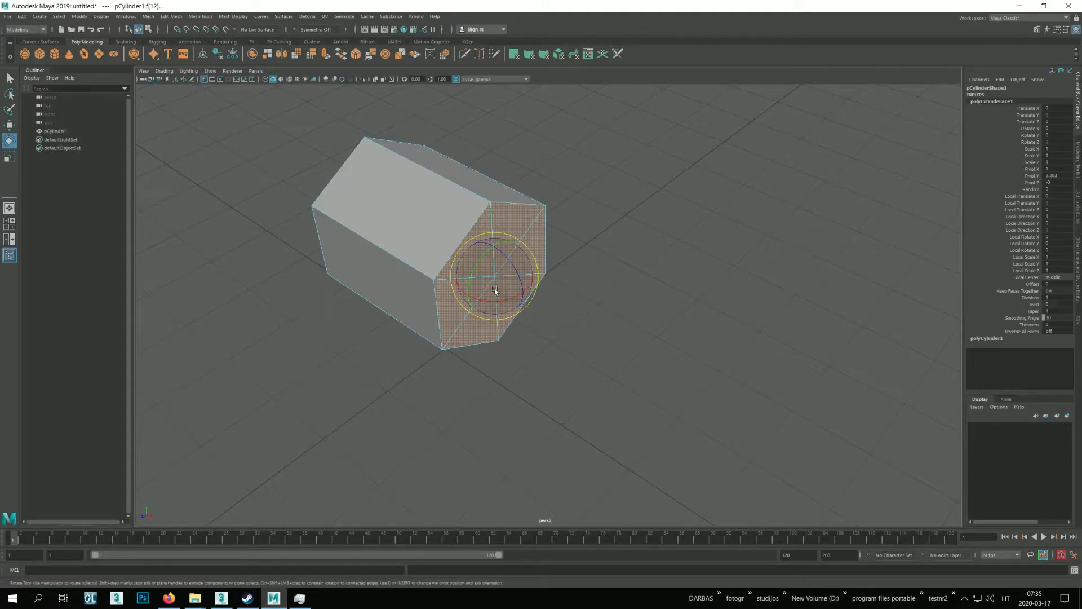
shift+right_click(476, 268)
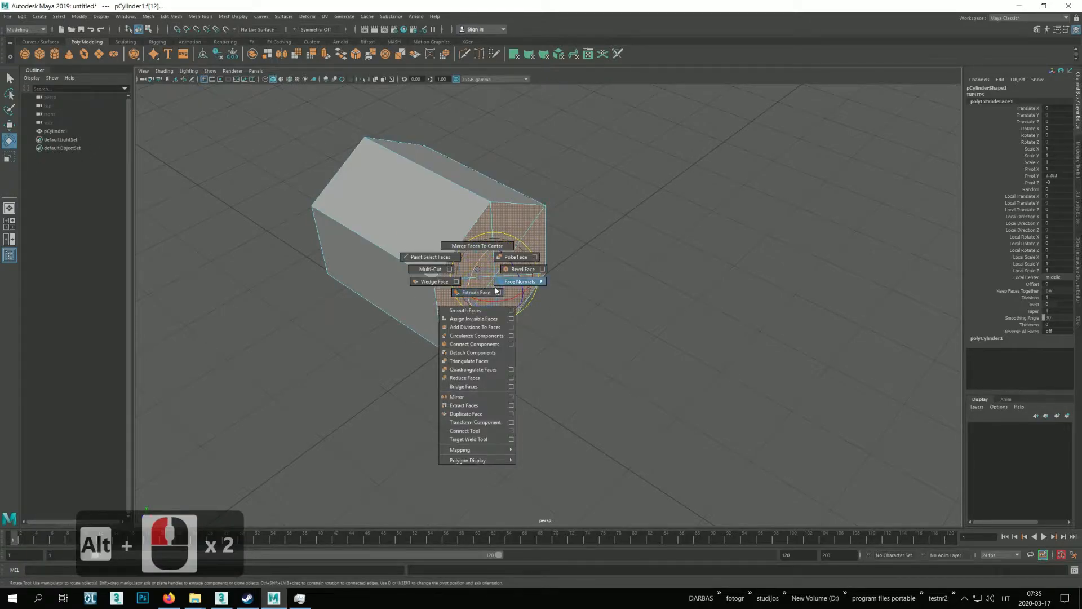
shift+right_click(480, 292)
drag(551, 271, 730, 364)
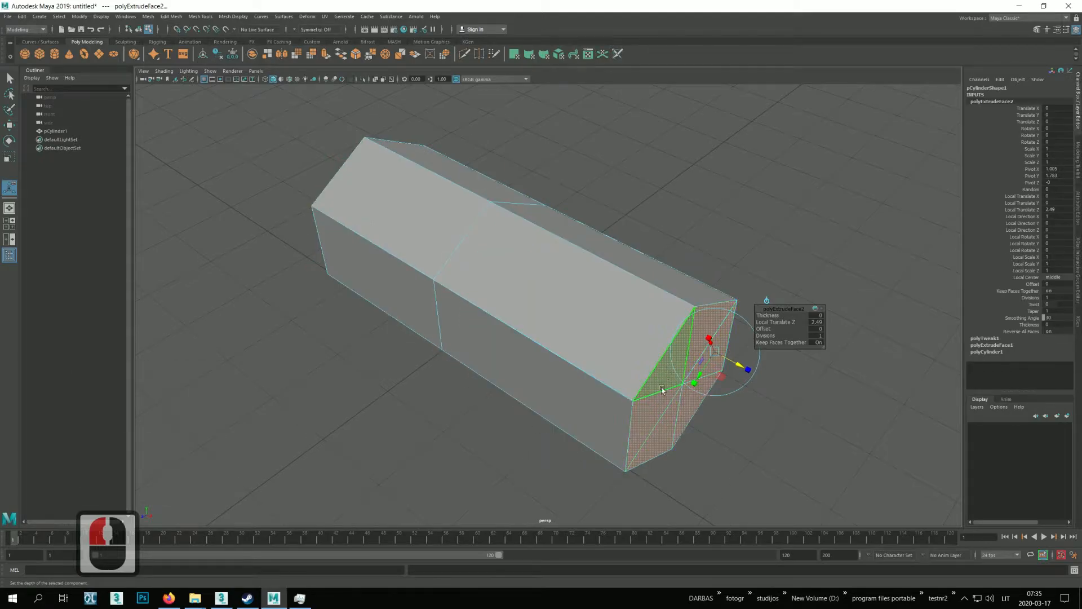
Try to move a side face of the newly extruded section, and undo the move
click(8, 125)
click(483, 248)
click(619, 273)
right_drag(626, 292, 587, 290)
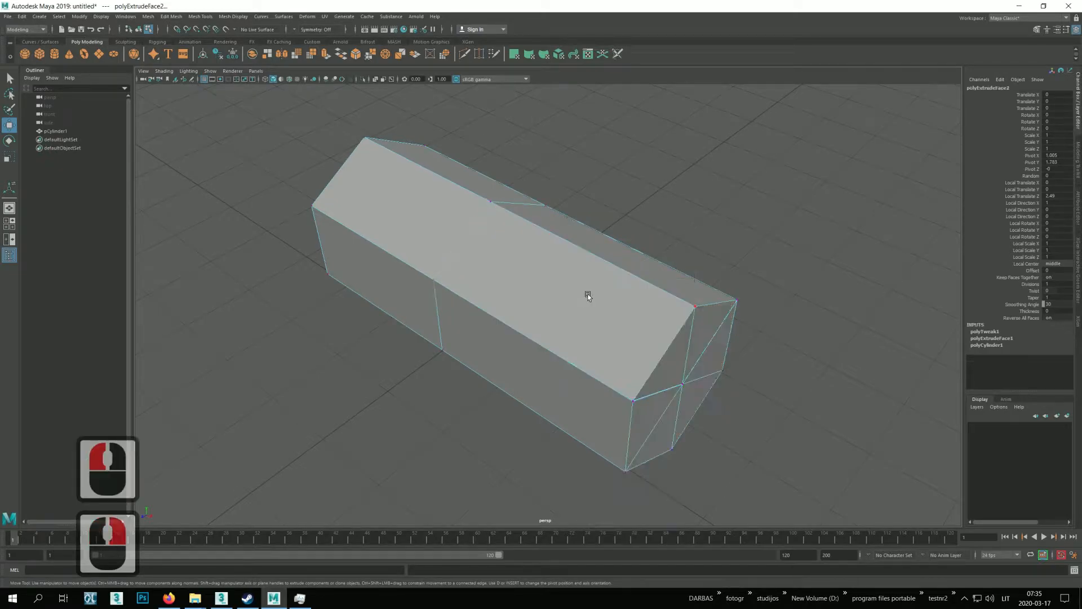
click(630, 401)
alt+drag(665, 423, 652, 401)
right_drag(541, 300, 536, 315)
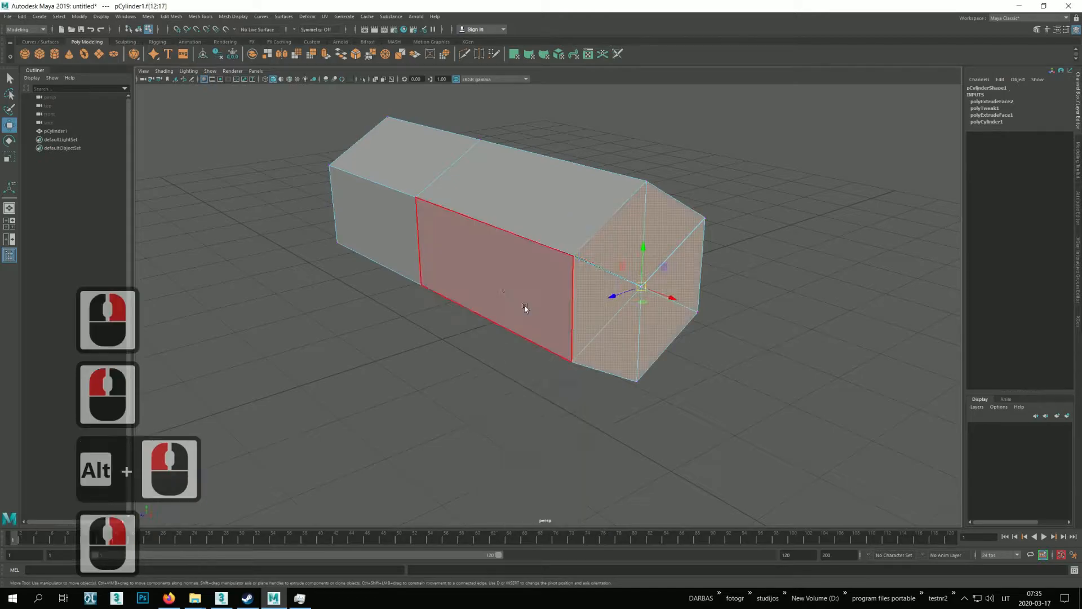
click(459, 282)
drag(459, 282, 430, 300)
key(ctrl+z)
Select the faces of the extruded section around the cylinder's end and delete them
mouse_move(620, 405)
alt+mouse_down()
mouse_move(629, 368)
mouse_move(603, 370)
mouse_move(614, 395)
alt+mouse_up()
drag(893, 189, 572, 500)
alt+drag(672, 438, 665, 435)
key(Delete)
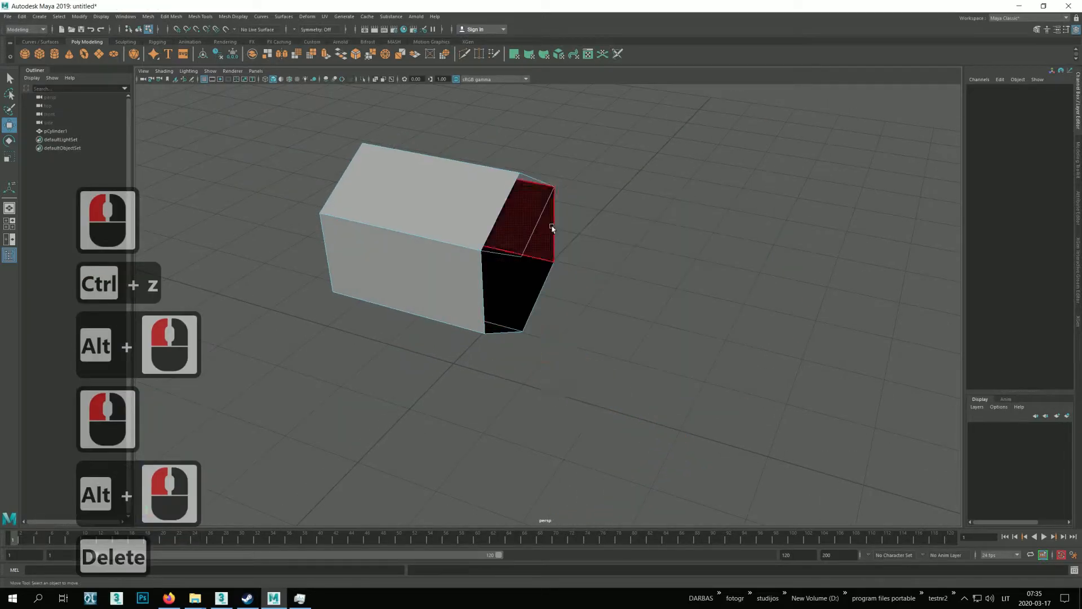
Examine the faces around the cylinder's open end in wireframe display for leftover overlapping geometry
mouse_move(541, 295)
alt+mouse_down()
mouse_move(489, 276)
mouse_move(516, 252)
mouse_move(577, 248)
mouse_move(633, 278)
mouse_move(576, 305)
mouse_move(550, 285)
alt+mouse_up()
click(531, 242)
alt+drag(532, 242, 589, 234)
click(265, 80)
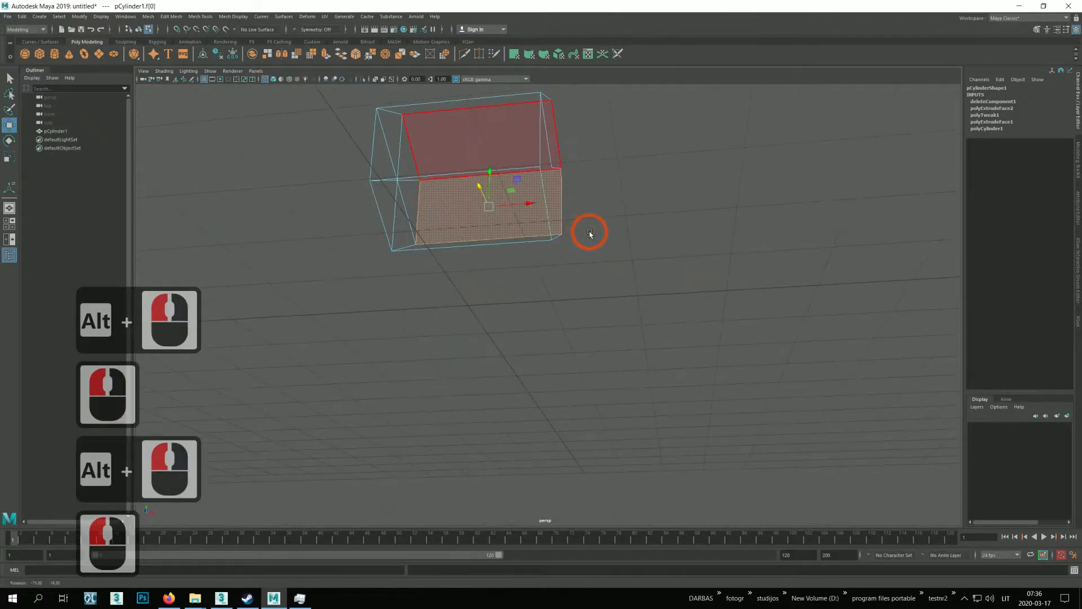
click(550, 153)
click(549, 156)
double_click(552, 160)
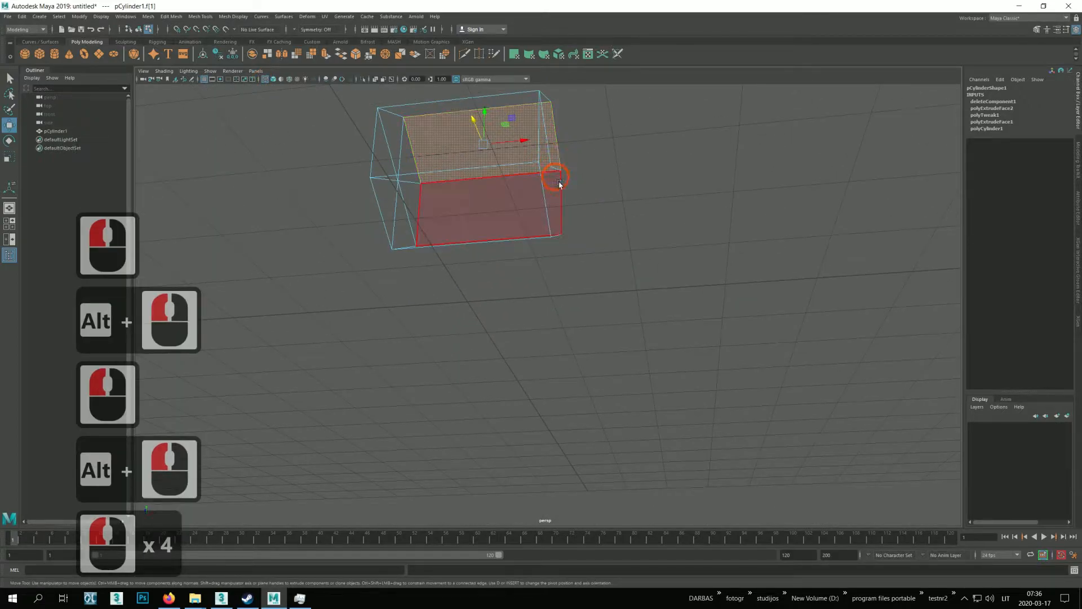
alt+drag(558, 184, 584, 191)
click(586, 148)
click(597, 150)
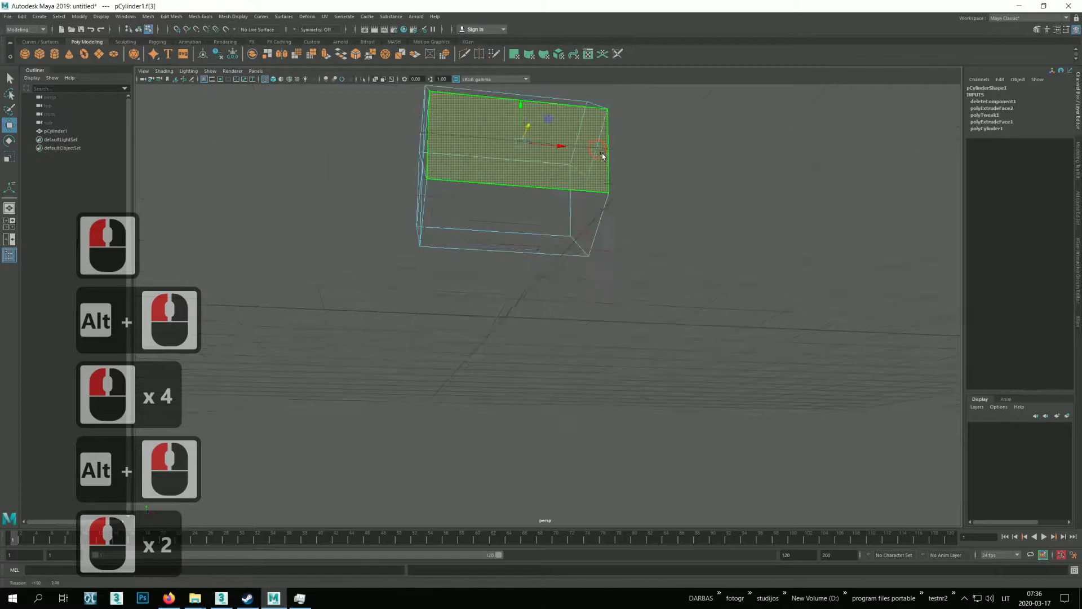
alt+drag(599, 150, 615, 170)
scroll(625, 215, up, 2)
scroll(625, 215, up, 1)
click(663, 160)
click(664, 160)
click(664, 160)
click(663, 160)
mouse_move(663, 160)
alt+mouse_down()
mouse_move(672, 169)
mouse_move(662, 169)
alt+mouse_up()
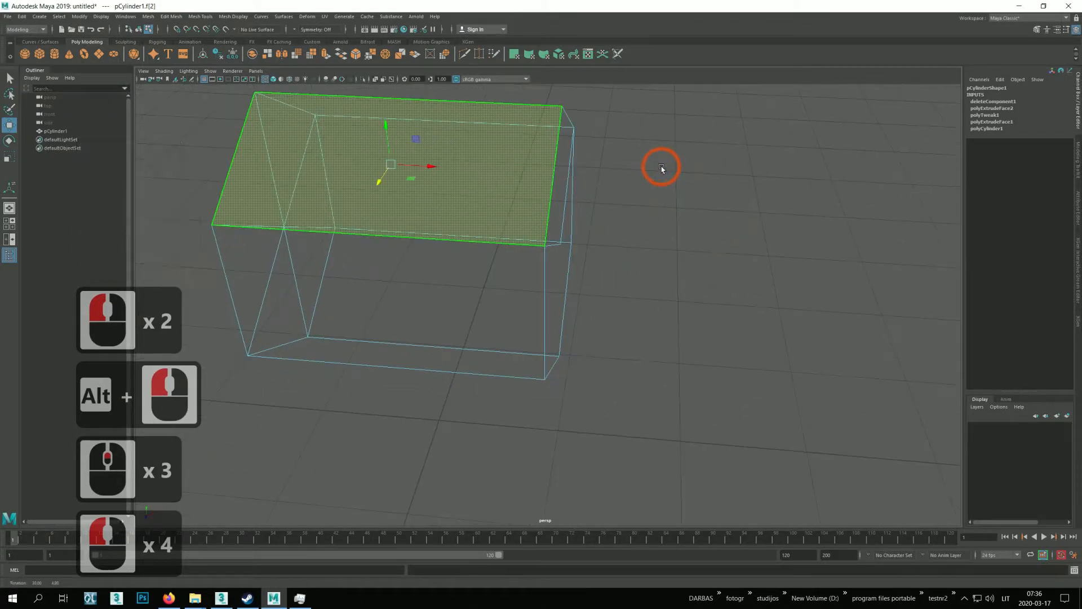
click(575, 269)
alt+drag(629, 285, 580, 292)
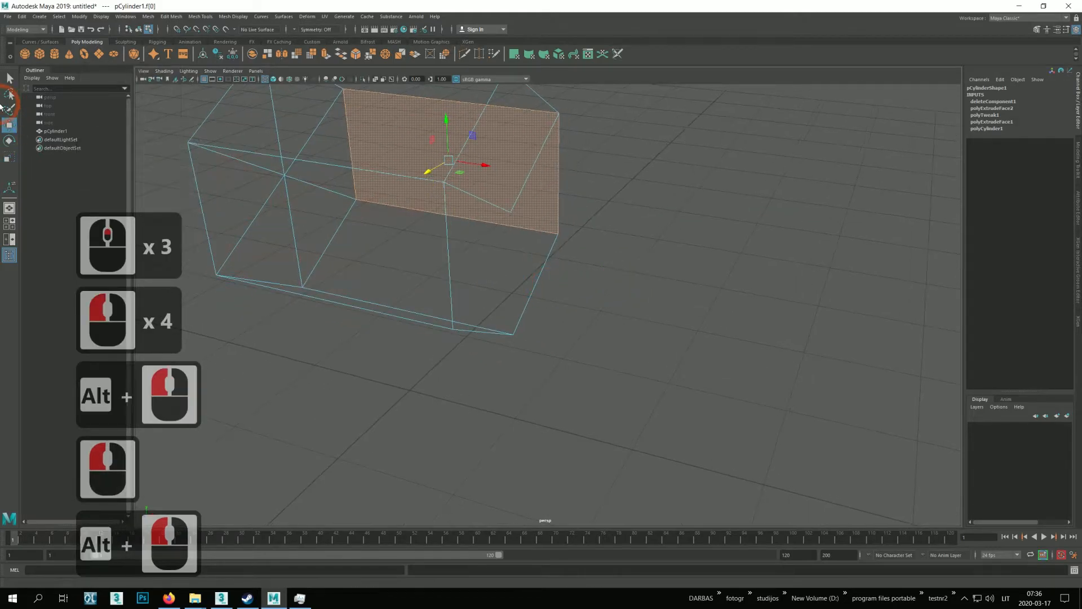
Try to delete the leftover inner vertex at the cylinder's open end in vertex selection mode
right_click(407, 244)
right_drag(407, 245, 445, 233)
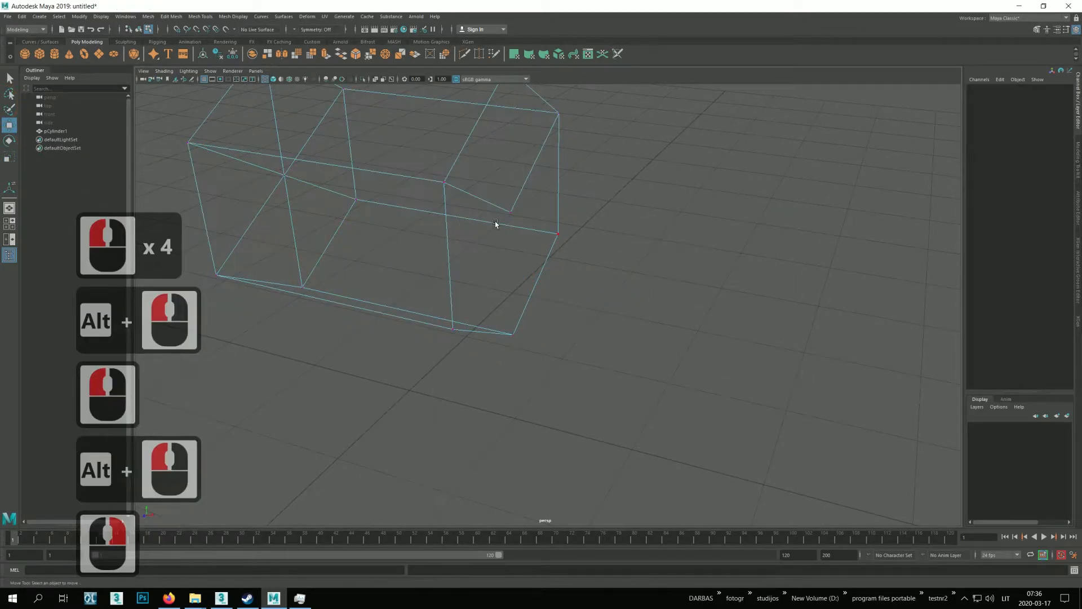
click(510, 217)
key(Delete)
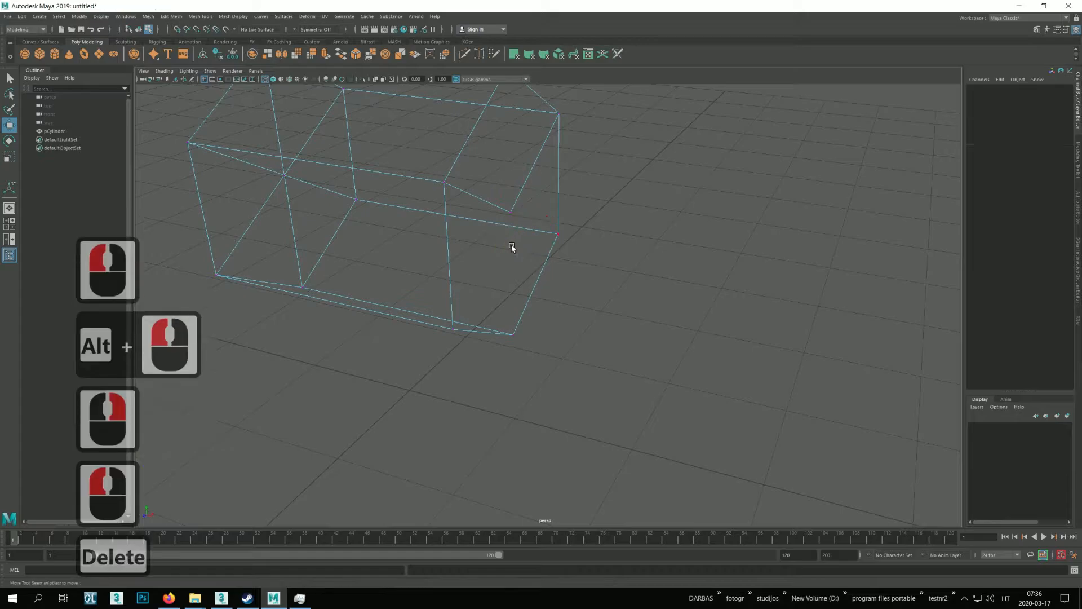
Pull the leftover inner vertex out of the open end along X and return to shaded display
click(507, 213)
drag(513, 202, 645, 213)
click(507, 216)
drag(548, 220, 658, 234)
alt+drag(585, 295, 586, 248)
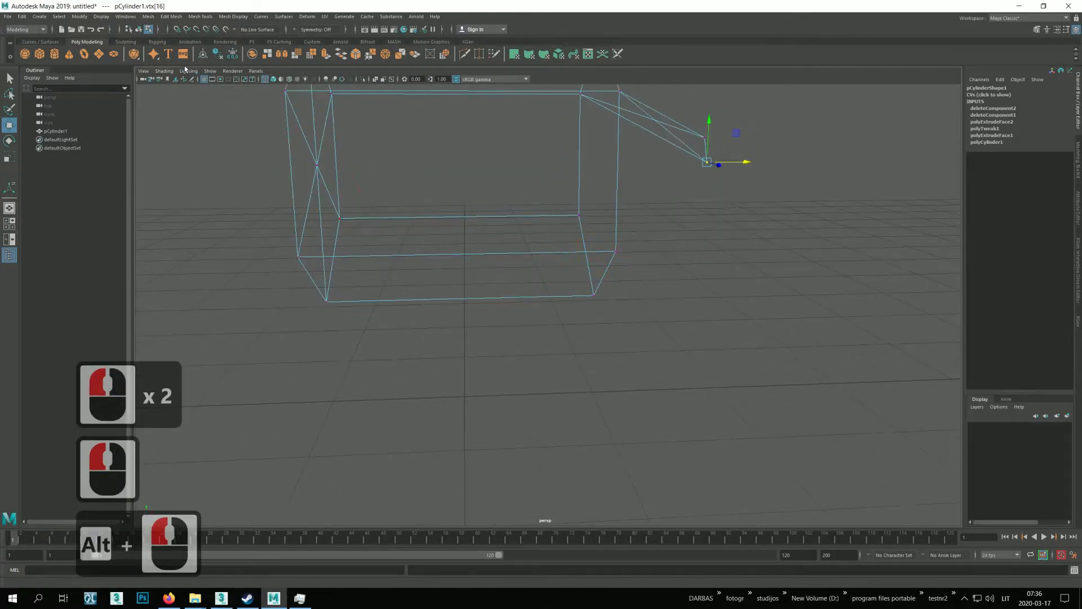
click(273, 79)
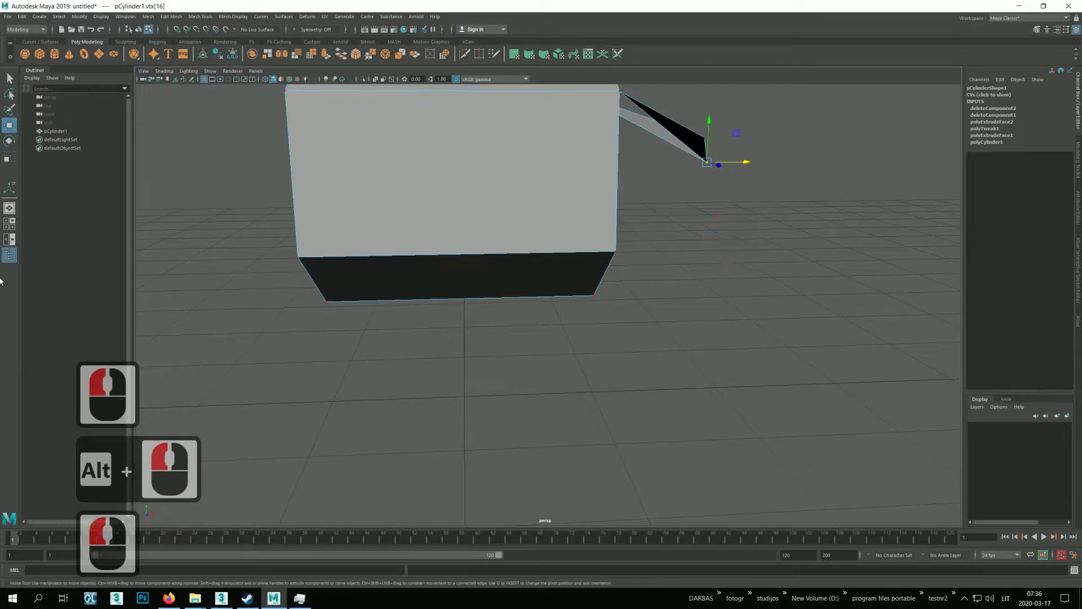
Select the stray faces stretched out of the cylinder's open end and delete them
right_drag(503, 262, 501, 286)
drag(890, 252, 706, 119)
key(Delete)
Select the border edges around the cylinder's open end and close it with Fill Hole
alt+drag(703, 208, 647, 231)
alt+middle_drag(561, 248, 552, 305)
right_drag(486, 290, 487, 268)
double_click(430, 222)
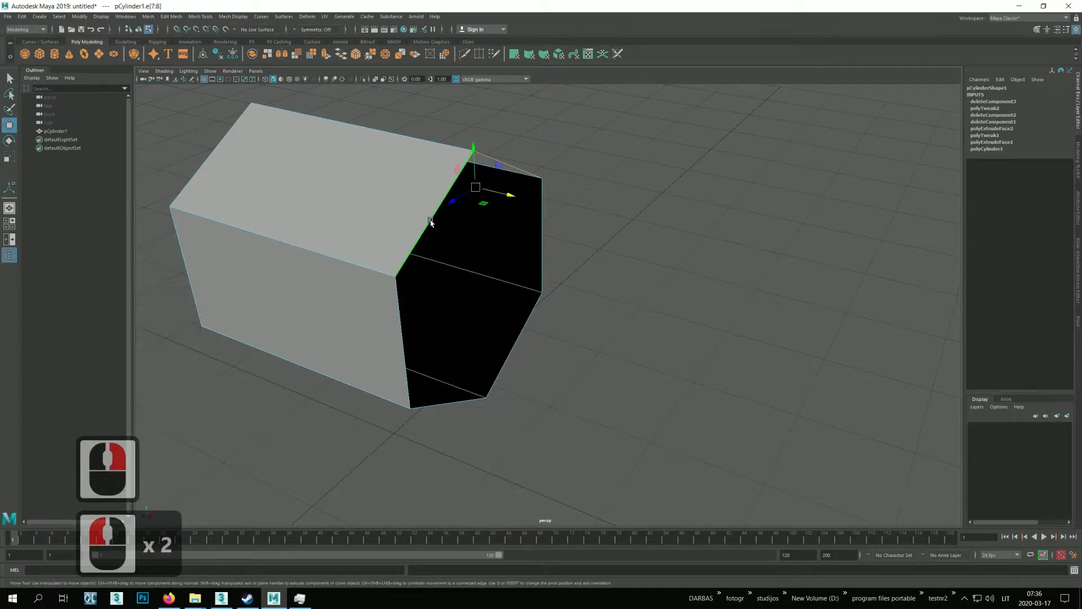
shift+click(406, 307)
shift+click(444, 398)
shift+click(508, 369)
shift+click(509, 363)
shift+click(544, 249)
shift+right_click(545, 250)
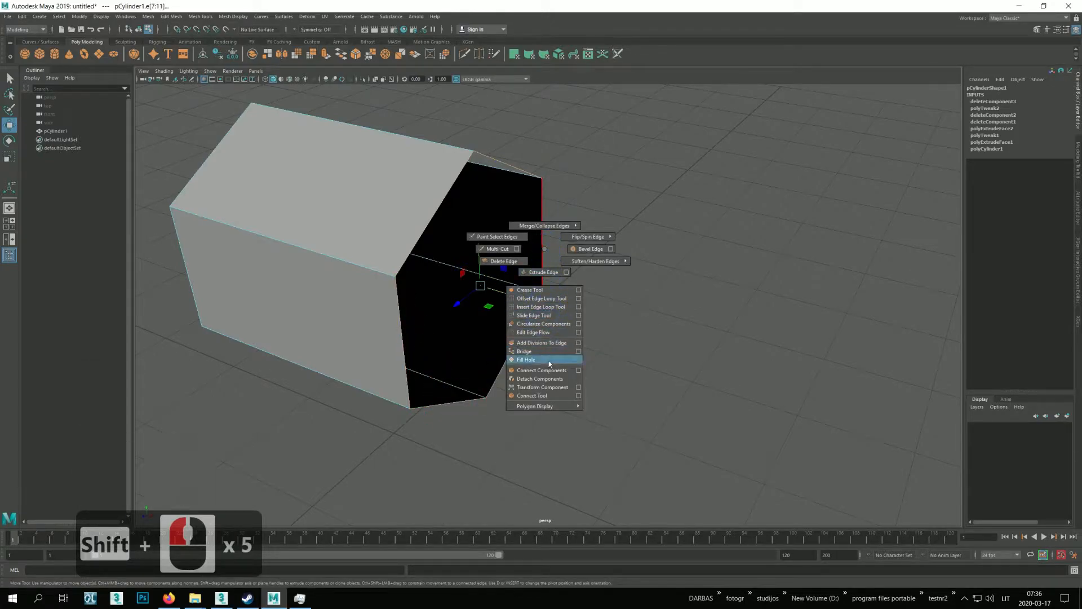
shift+right_click(527, 360)
Select the single face closing the cylinder's end and extrude it outward by about 1.81
key(e)
click(10, 126)
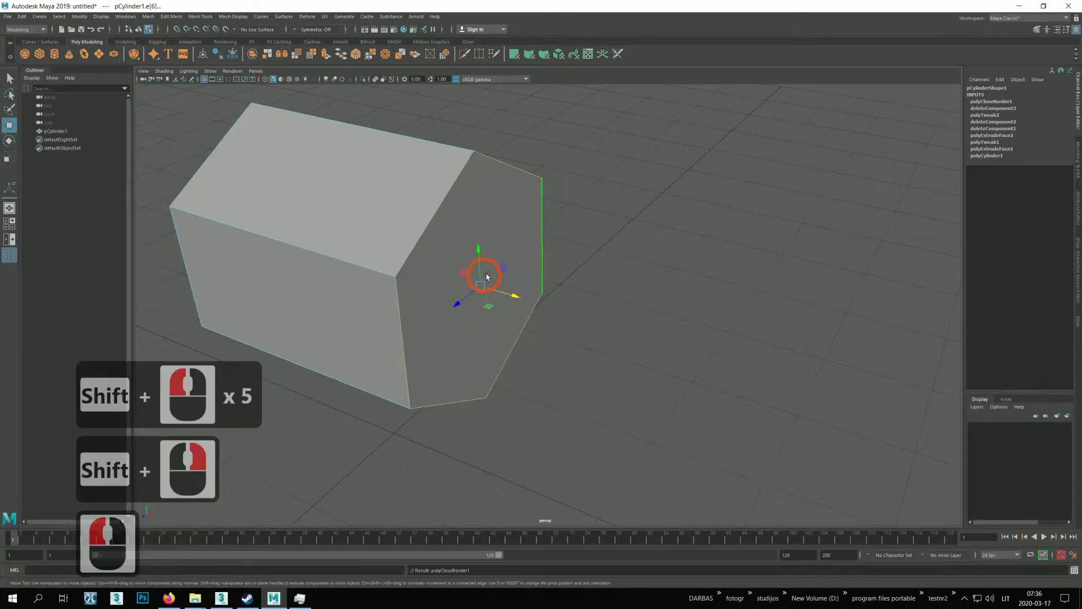
click(472, 251)
right_drag(472, 252, 465, 327)
click(468, 277)
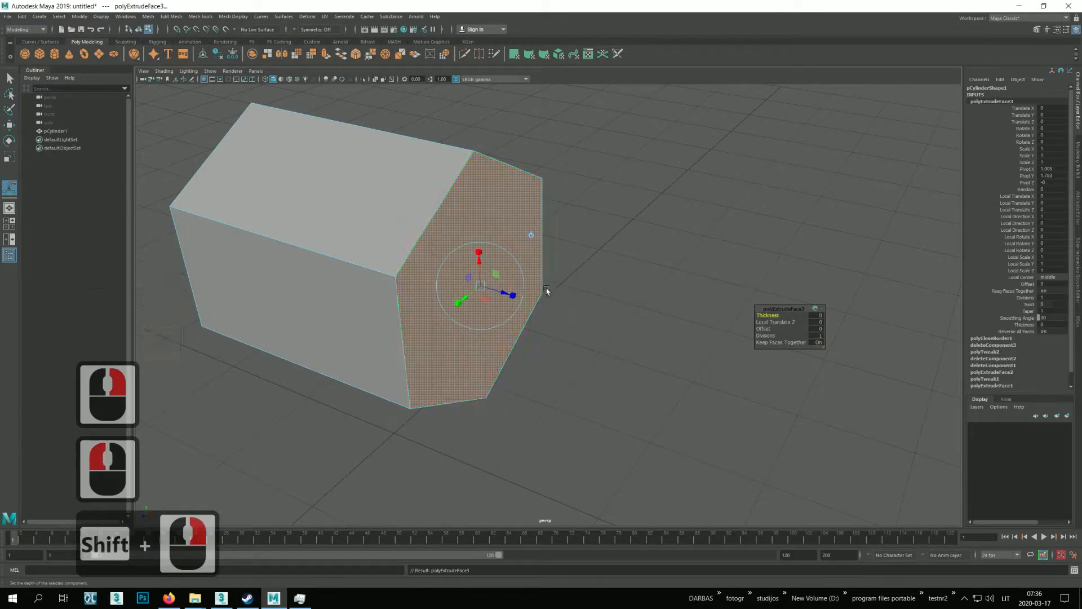
drag(497, 291, 755, 321)
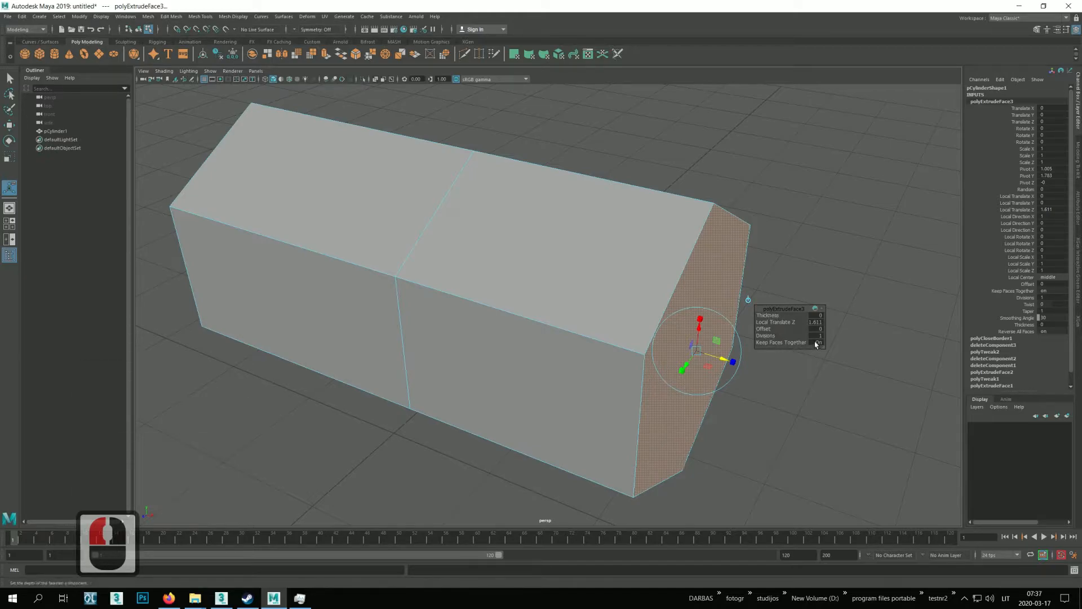
Select individual side faces of the newly extruded section and move them to test how the geometry deforms
click(10, 127)
click(391, 413)
click(751, 379)
click(606, 402)
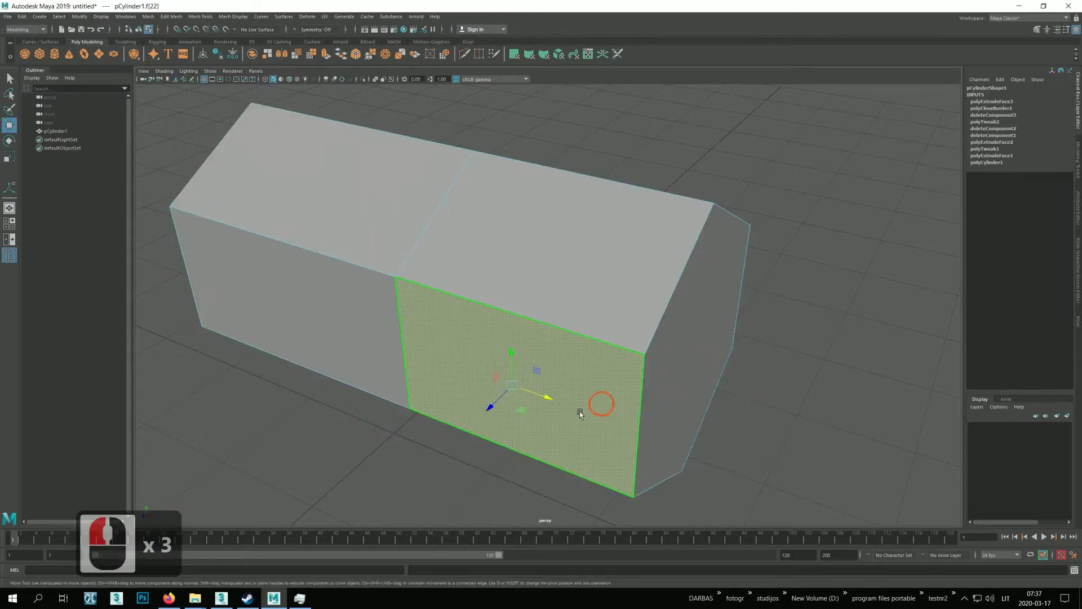
click(463, 426)
click(479, 367)
drag(499, 400, 444, 263)
click(412, 255)
alt+drag(351, 303, 440, 344)
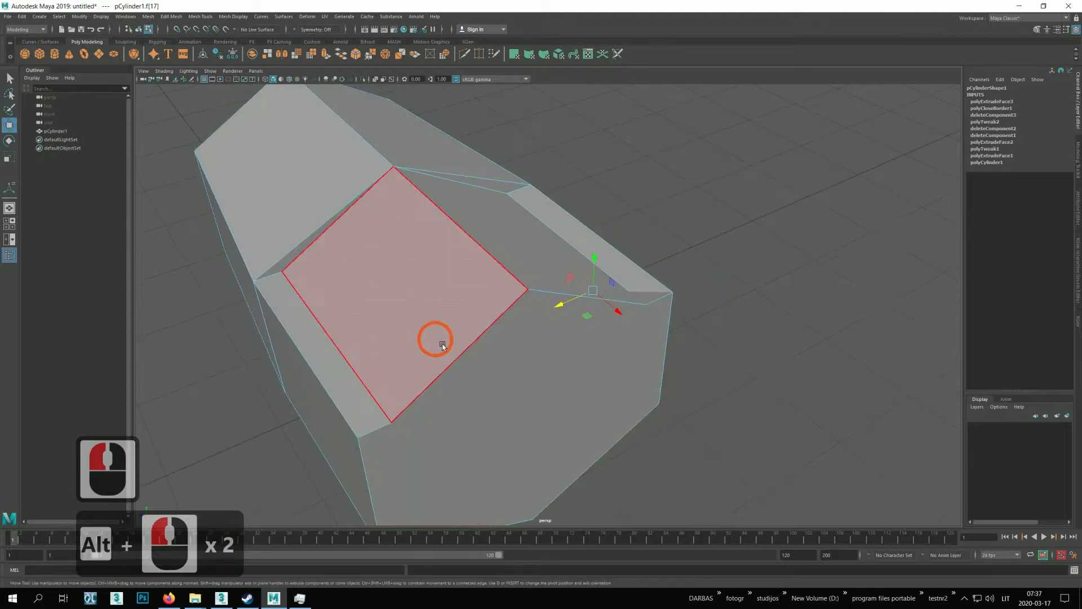
Merge the four displaced vertices of the extruded section onto their neighbouring corner vertices with Target Weld
right_click(456, 341)
click(424, 341)
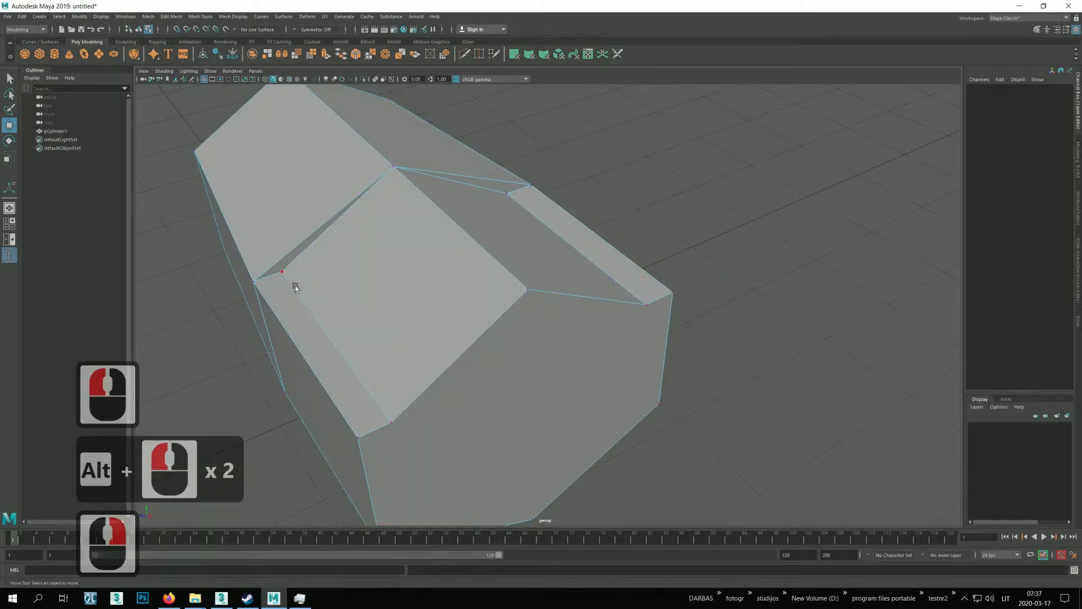
mouse_move(283, 272)
shift+right_down()
mouse_move(290, 255)
mouse_move(291, 276)
shift+right_up()
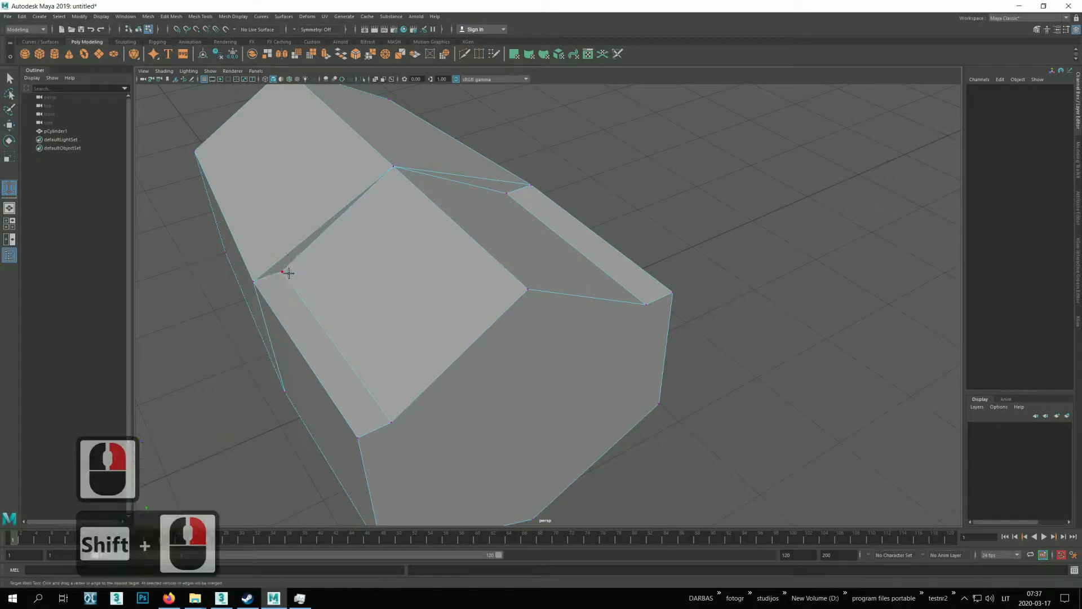
drag(278, 273, 259, 281)
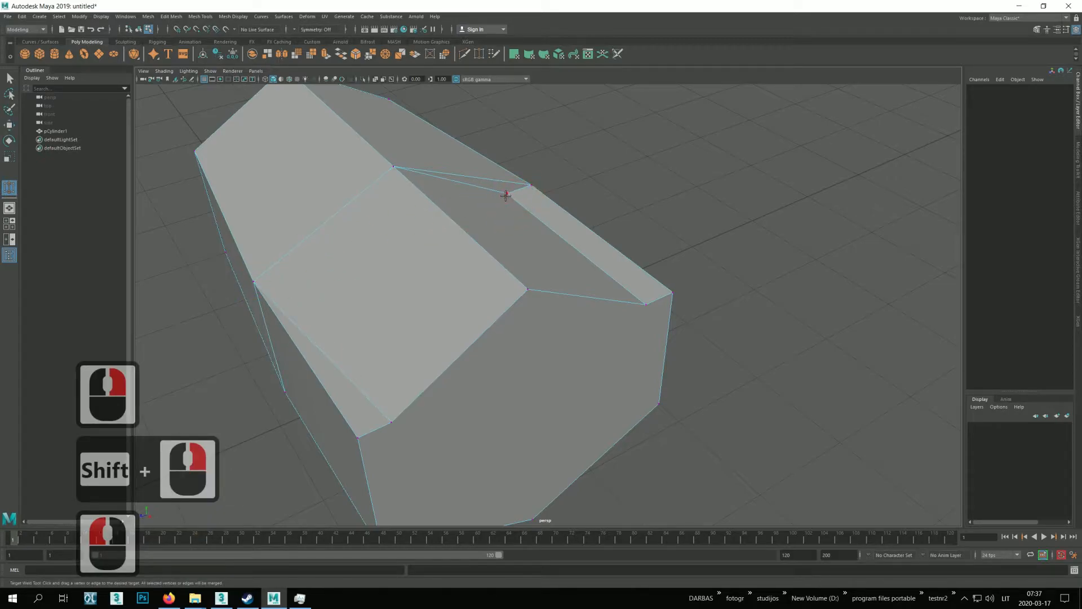
drag(528, 183, 530, 184)
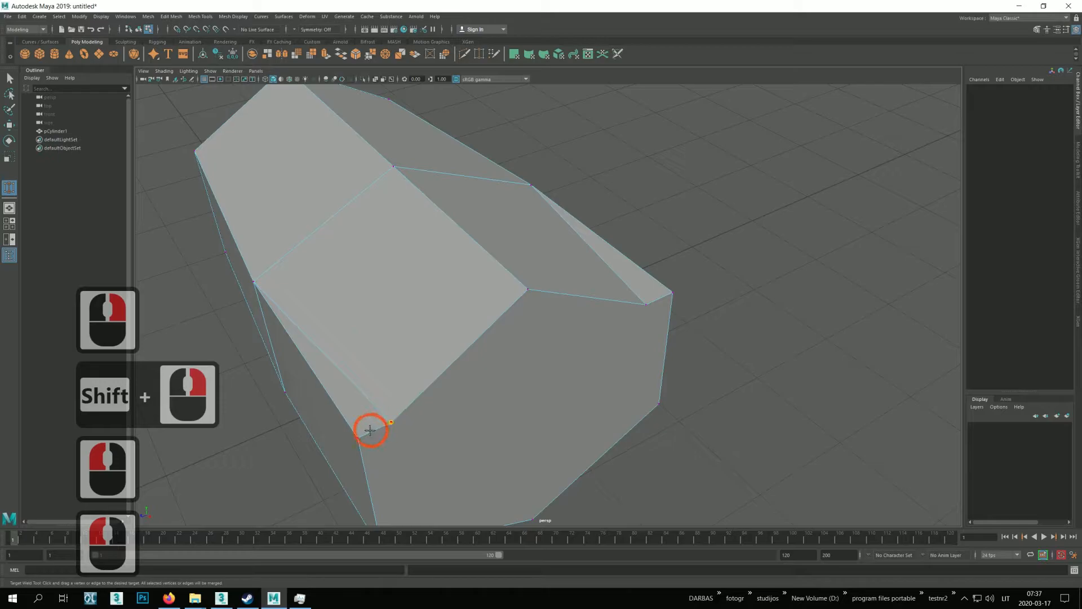
drag(369, 430, 359, 437)
drag(644, 305, 567, 345)
alt+drag(483, 261, 567, 357)
scroll(567, 357, down, 3)
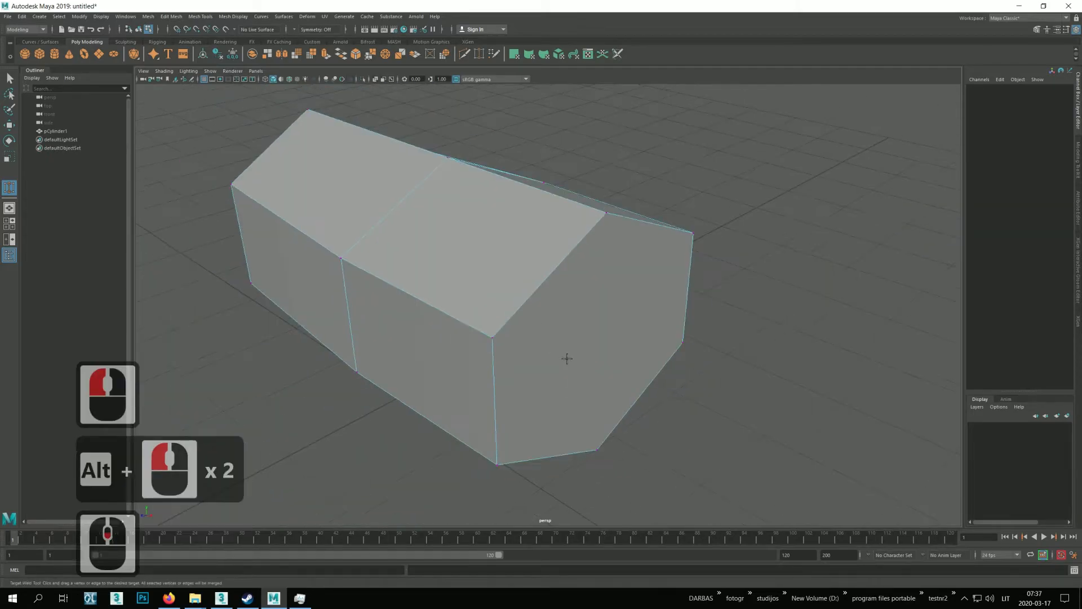
alt+drag(496, 322, 510, 337)
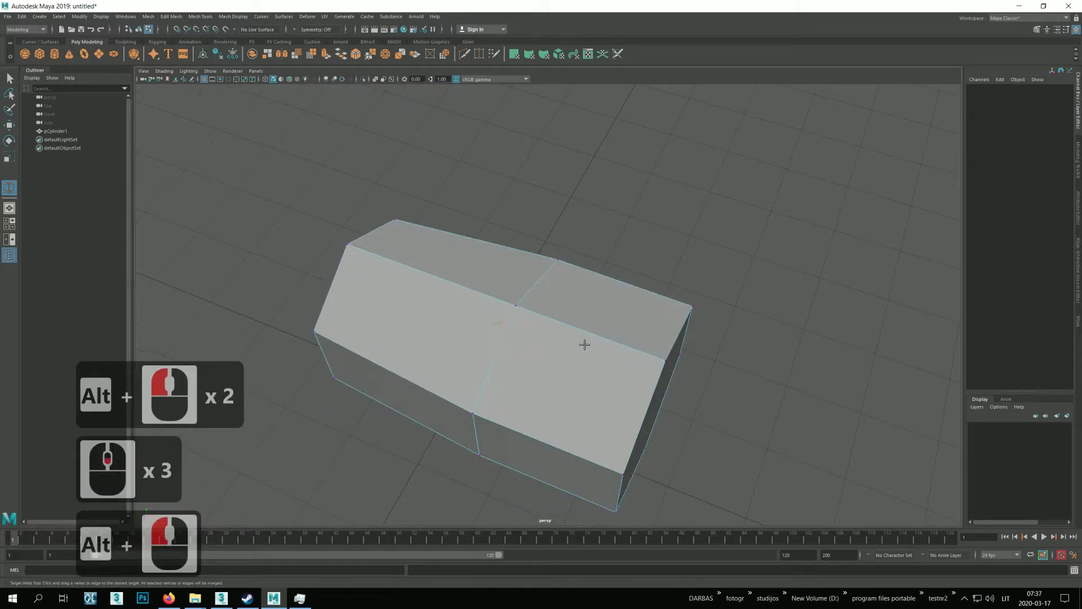
alt+drag(642, 381, 591, 374)
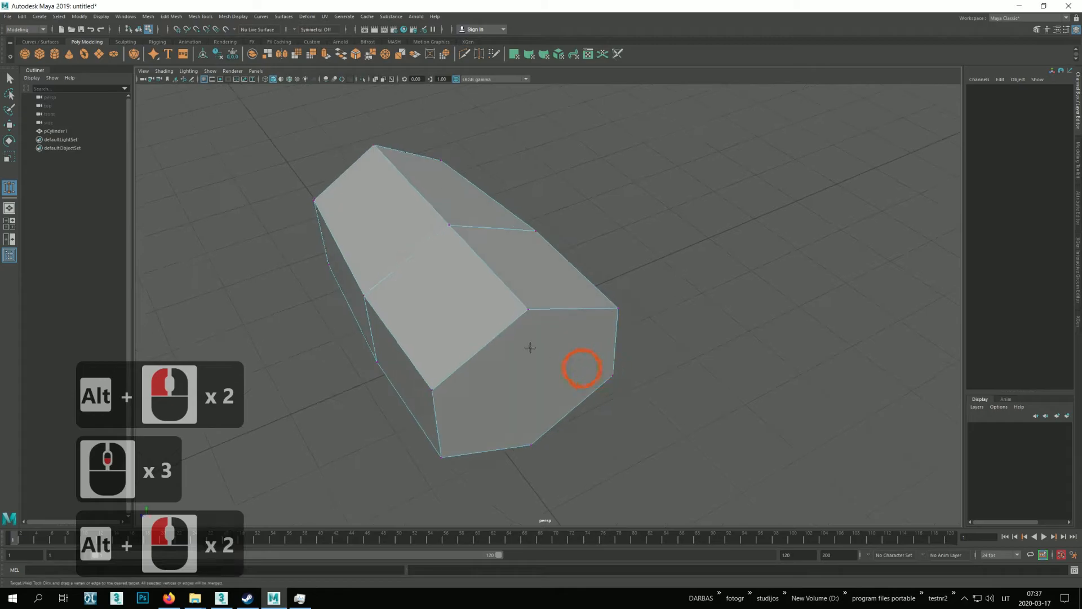
click(11, 130)
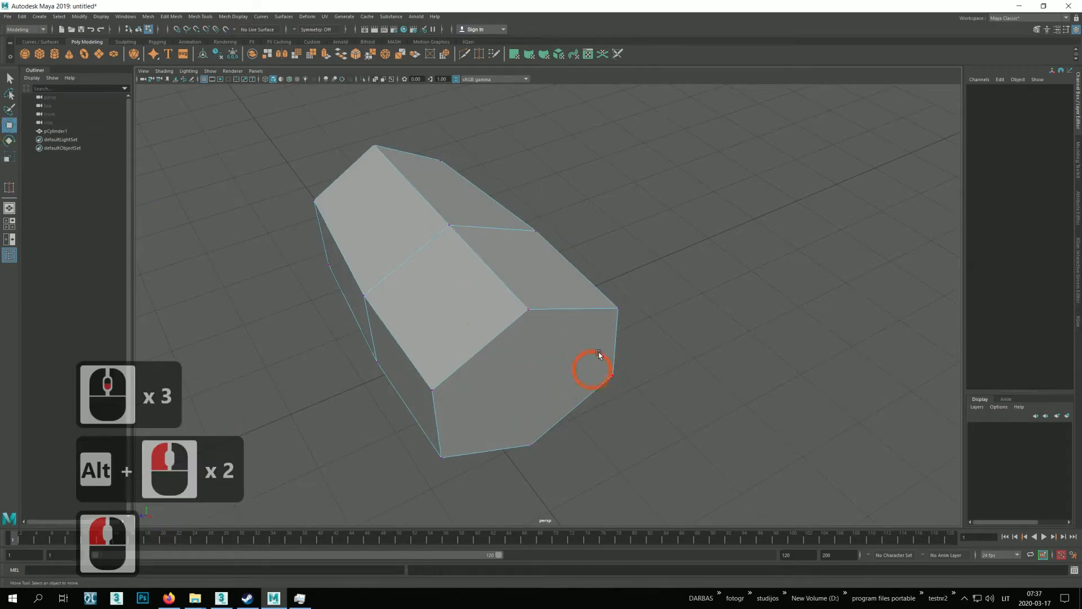
Select the cylinder's end face and extrude it outward by about 0.19
mouse_move(503, 367)
alt+mouse_down()
mouse_move(496, 373)
mouse_move(514, 355)
alt+mouse_up()
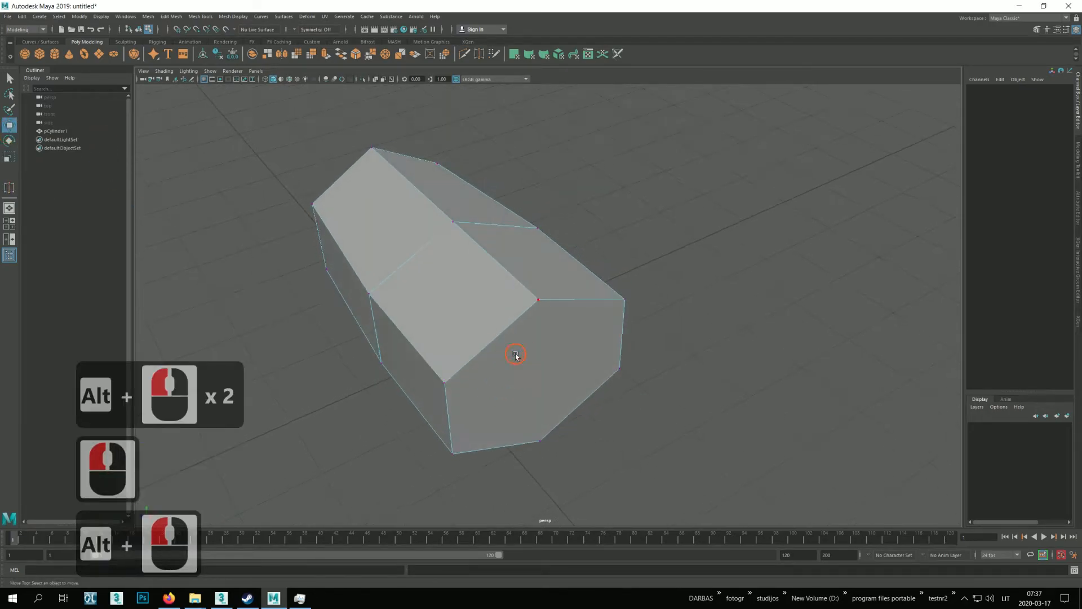
click(515, 355)
right_click(517, 356)
right_drag(512, 376, 513, 378)
click(531, 379)
alt+drag(539, 393, 602, 355)
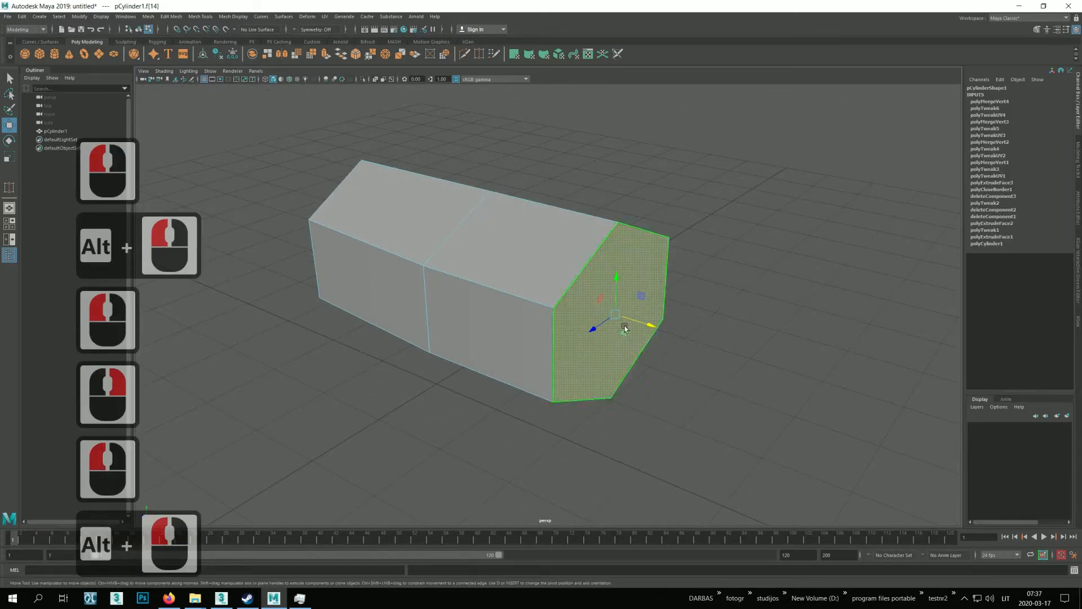
shift+right_drag(626, 325, 621, 347)
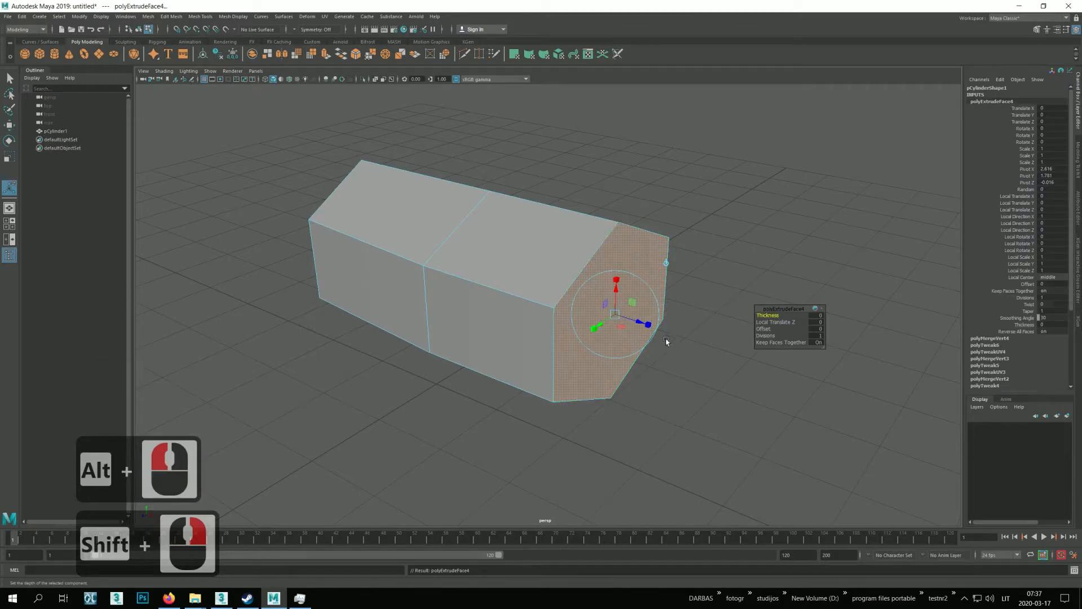
drag(637, 321, 645, 345)
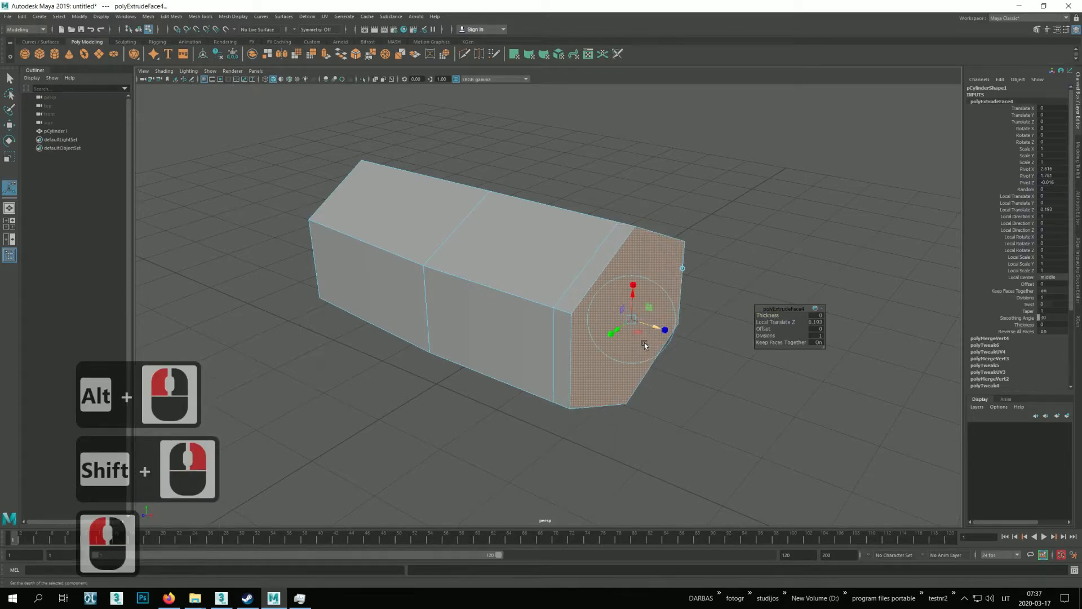
Scale the end face narrower across its width and extrude it outward by about 0.34
click(10, 157)
alt+drag(678, 363, 571, 422)
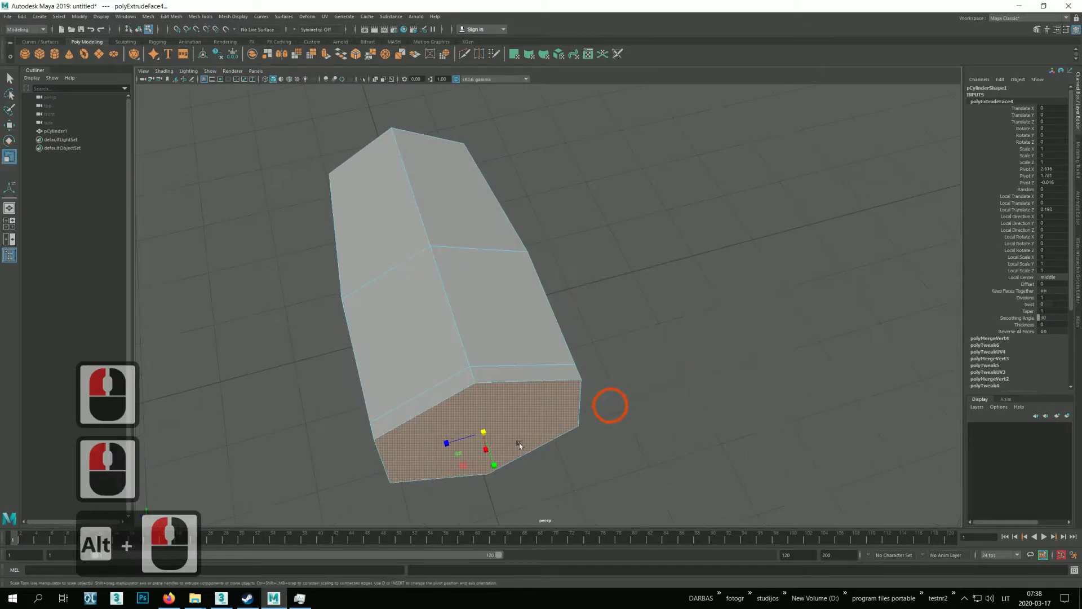
drag(442, 442, 502, 471)
click(504, 470)
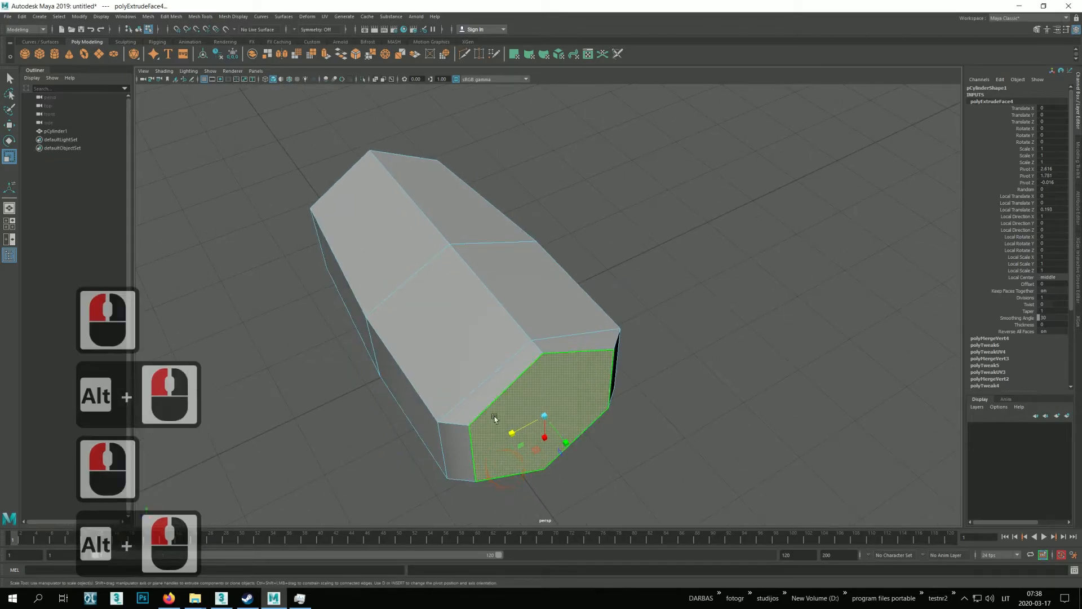
shift+right_drag(519, 396, 525, 416)
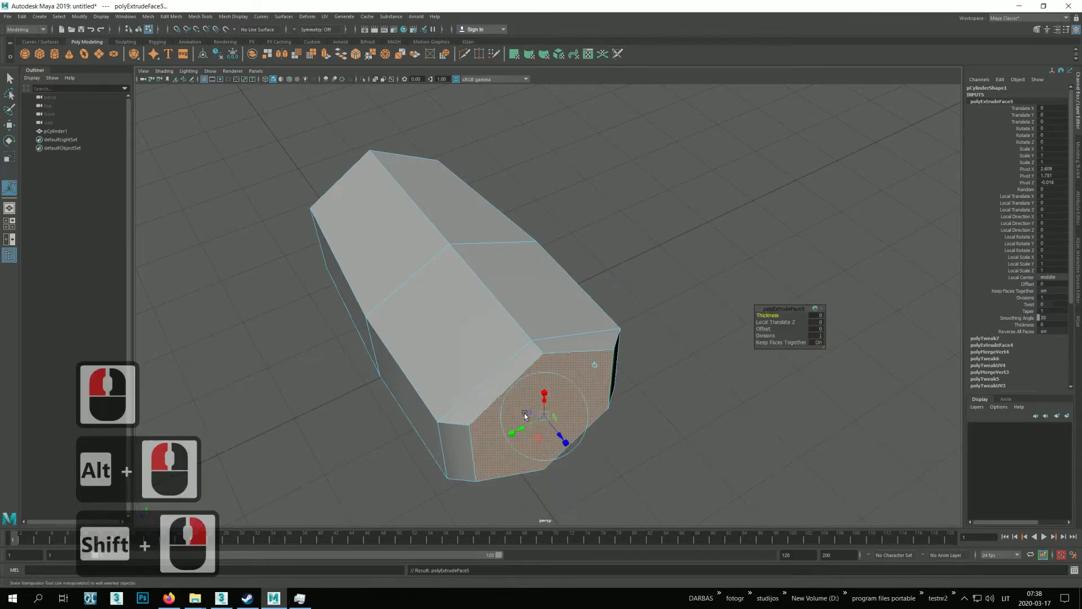
drag(555, 432, 683, 482)
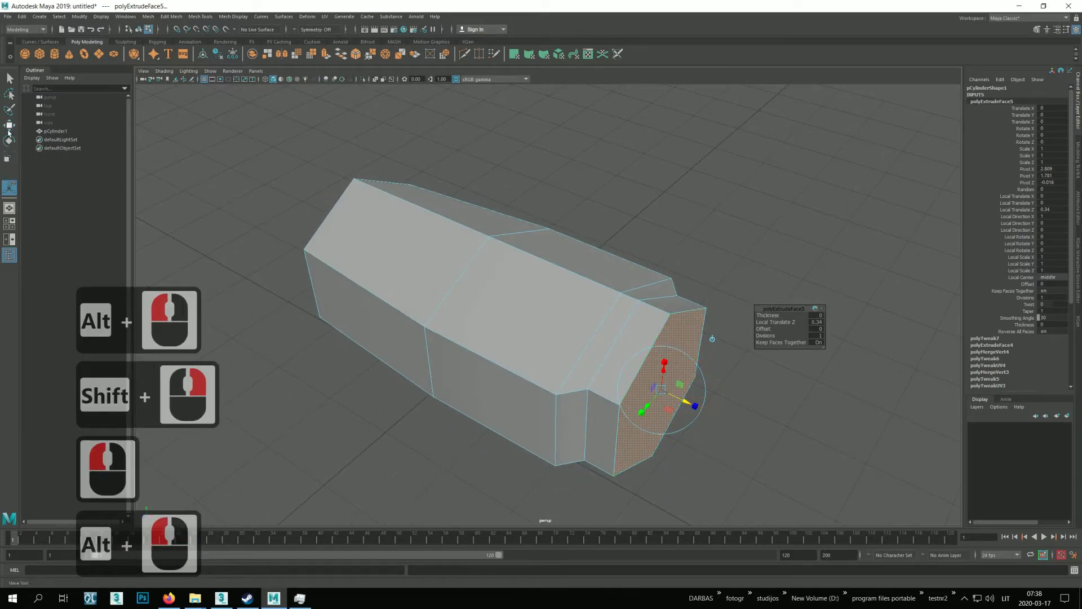
Raise the top corner vertex of the new end face and lower its bottom corner vertex
right_drag(555, 343, 513, 345)
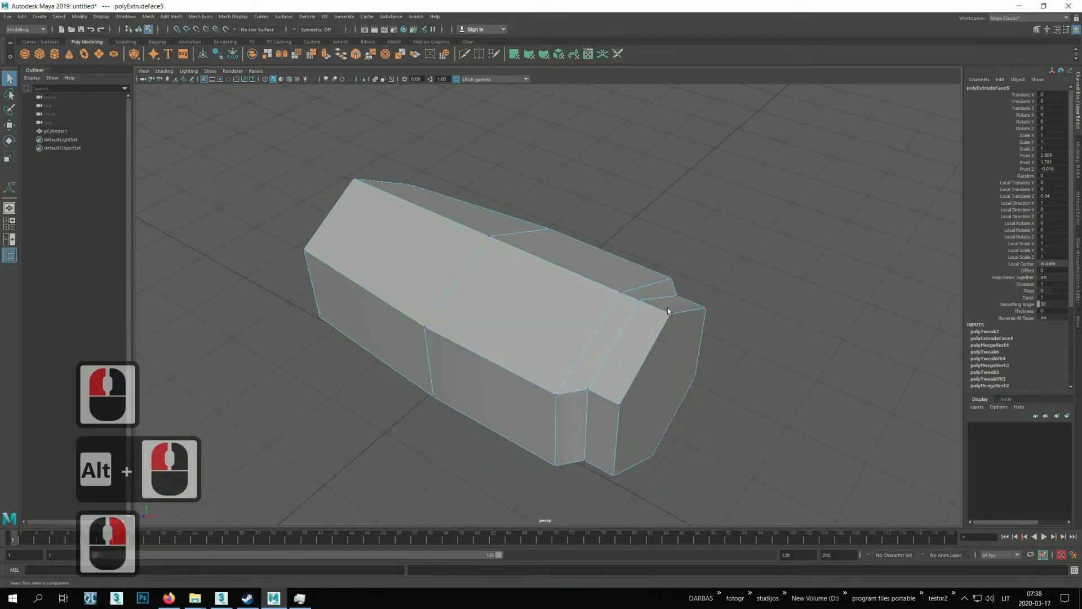
click(669, 314)
click(8, 126)
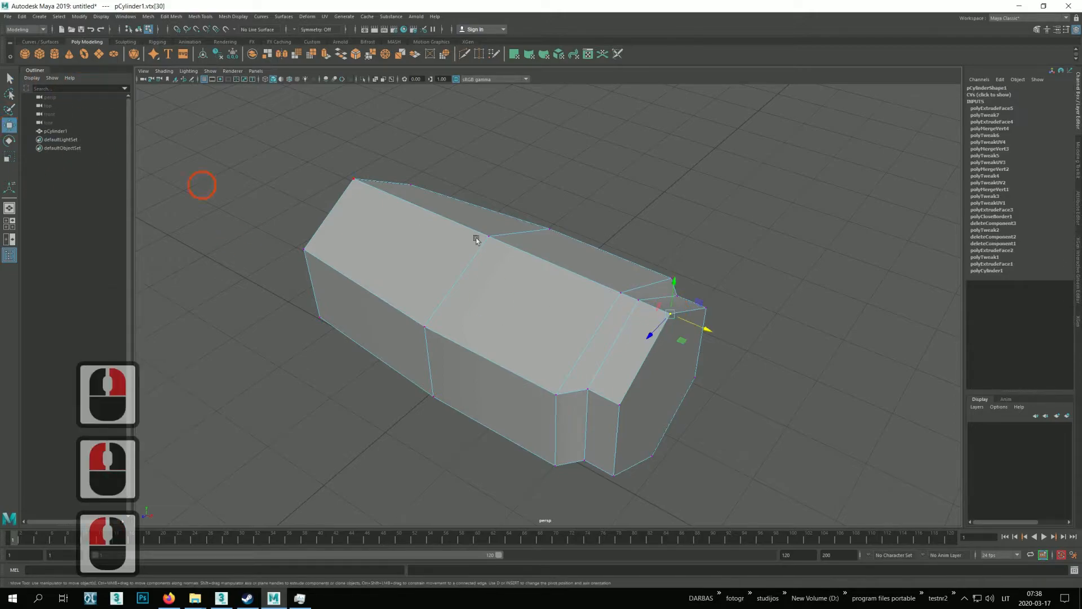
drag(675, 301, 679, 289)
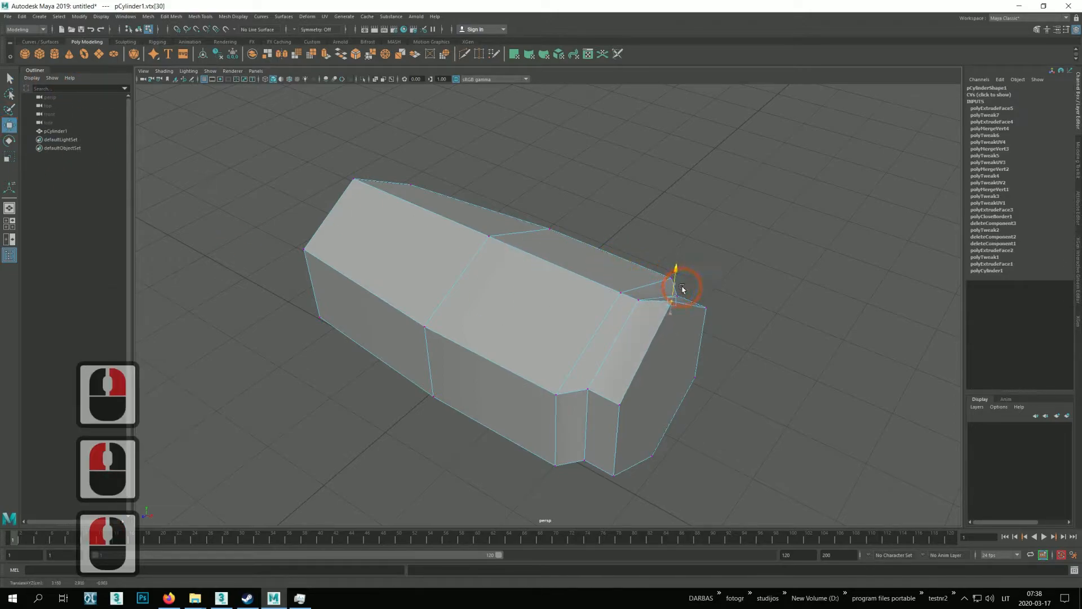
alt+drag(684, 389, 676, 374)
click(596, 420)
drag(594, 401, 592, 412)
click(510, 305)
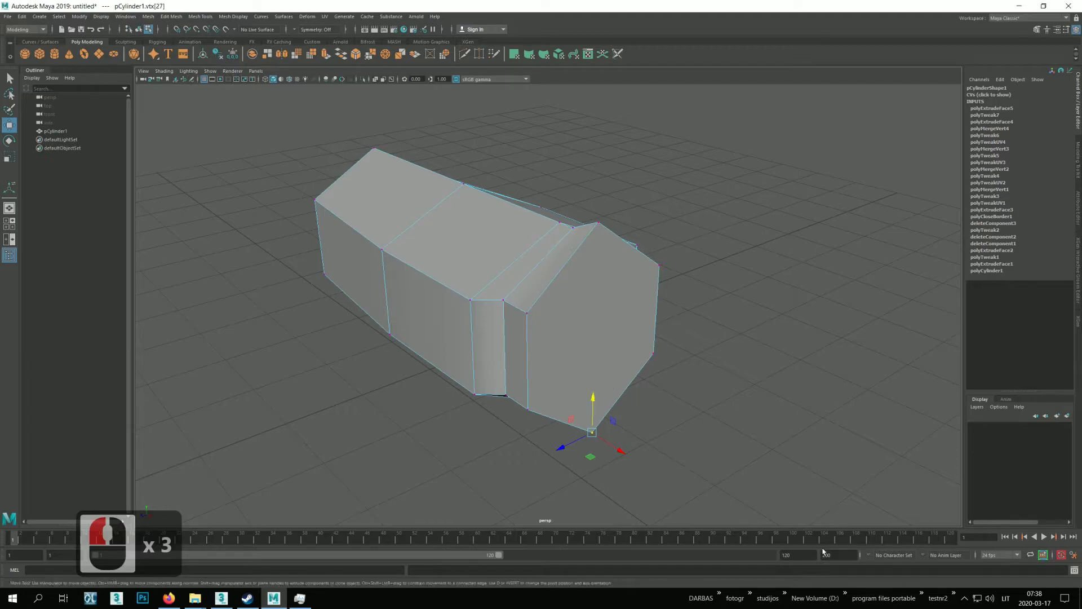
Select the reshaped end face and extrude it outward by about 2.76 into a long section
alt+drag(570, 305, 644, 355)
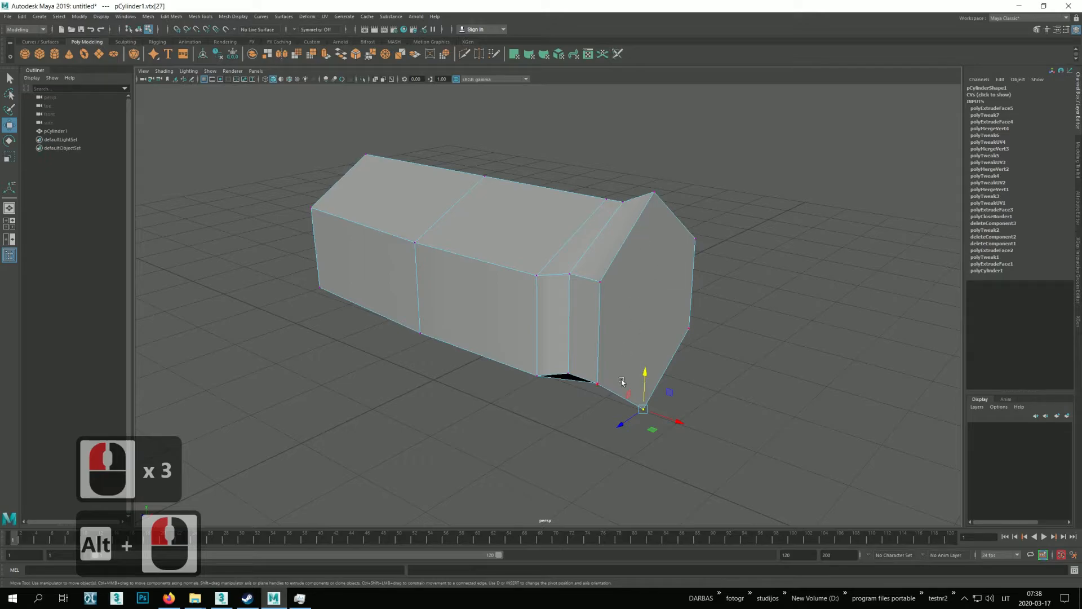
right_click(600, 300)
right_drag(594, 295, 603, 324)
click(625, 356)
alt+drag(631, 367, 642, 383)
scroll(642, 382, down, 2)
shift+right_drag(630, 365, 646, 366)
drag(637, 358, 830, 472)
Scale the end face of the long extruded section down so the section tapers
click(5, 158)
alt+drag(434, 316, 471, 355)
drag(699, 404, 733, 423)
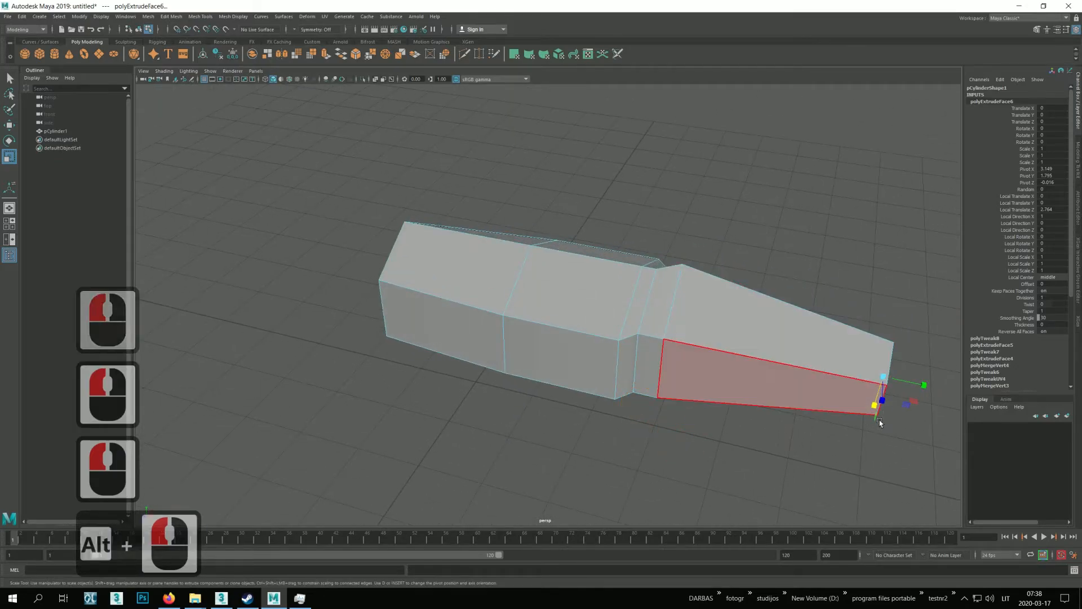
alt+drag(570, 398, 607, 415)
scroll(586, 441, down, 2)
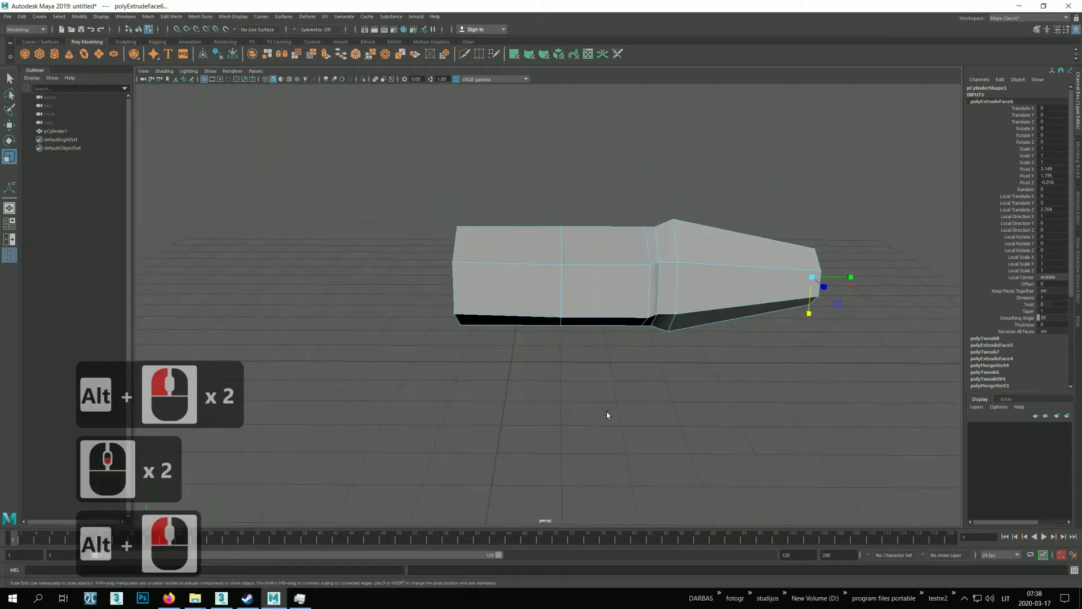
Move the bottom and top vertices of the body's middle edge loop slightly outward
right_drag(415, 275, 365, 278)
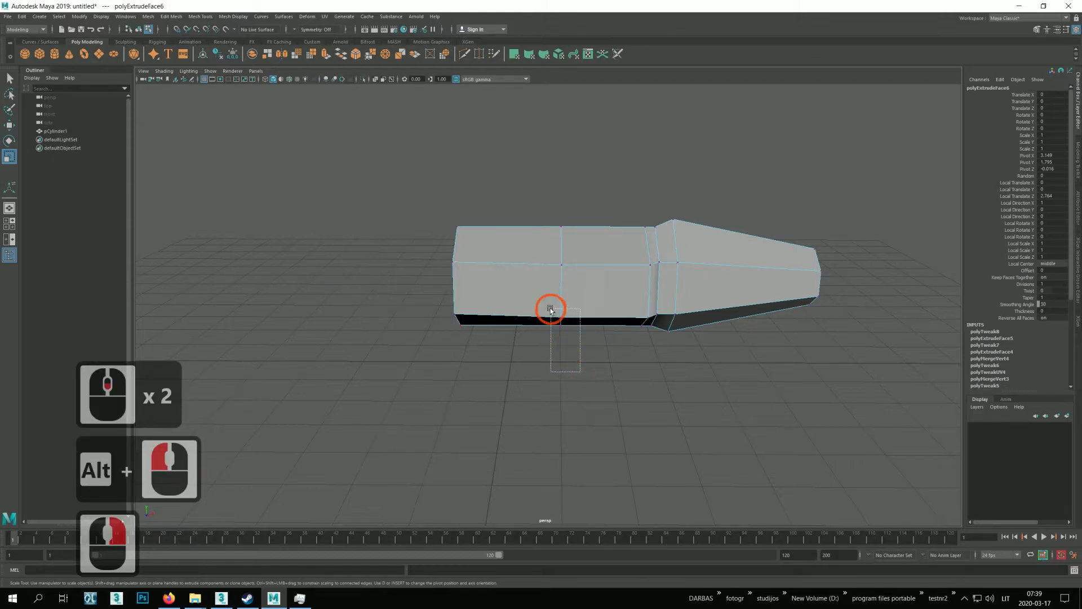
drag(550, 308, 559, 313)
key(w)
alt+drag(467, 358, 598, 417)
drag(553, 305, 556, 310)
drag(519, 191, 563, 235)
alt+drag(715, 327, 547, 299)
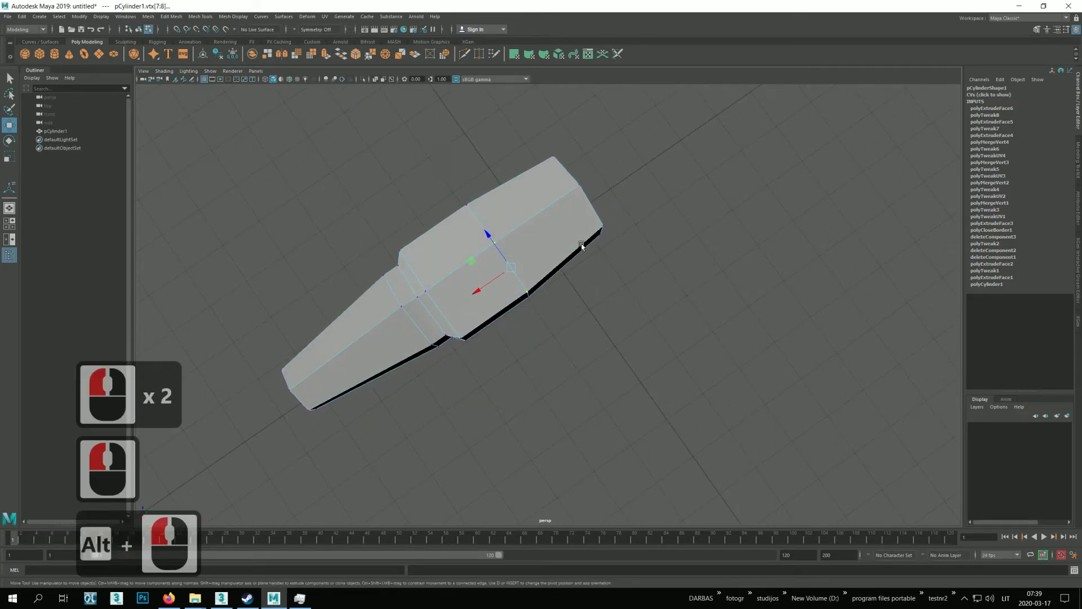
alt+drag(493, 262, 418, 259)
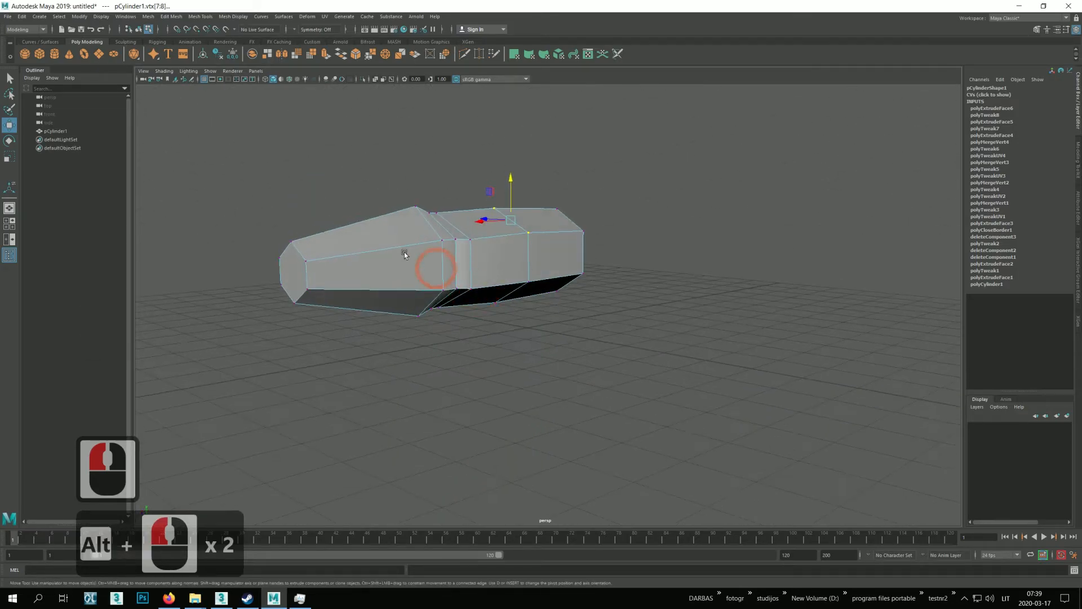
alt+drag(483, 291, 580, 350)
Select all faces of the main body section and scale them down slightly in height
drag(700, 402, 482, 175)
right_drag(584, 257, 584, 285)
drag(657, 155, 505, 352)
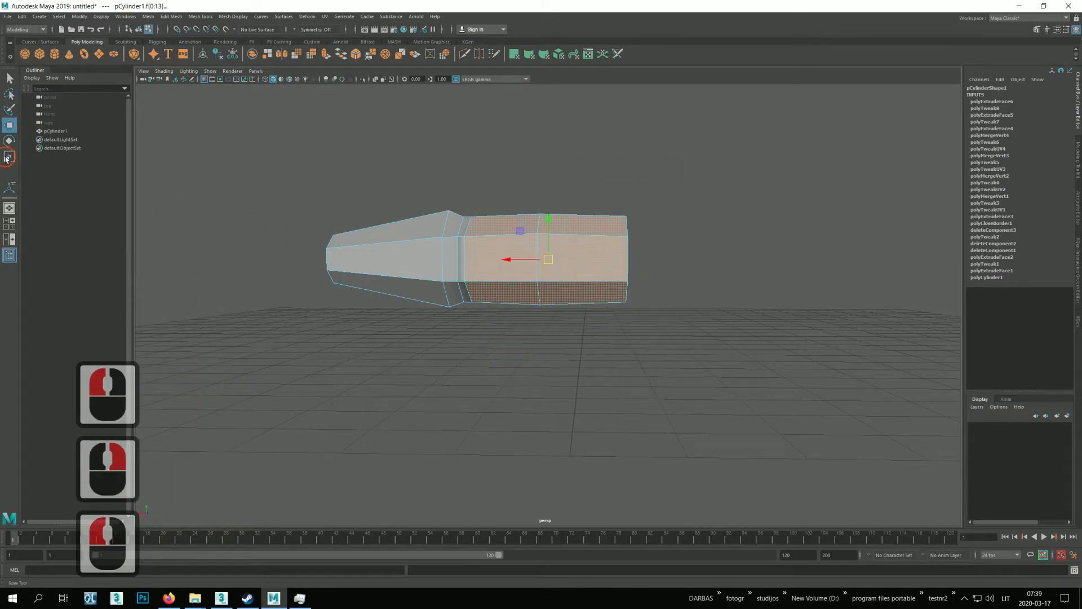
click(8, 157)
drag(551, 294, 551, 292)
click(529, 362)
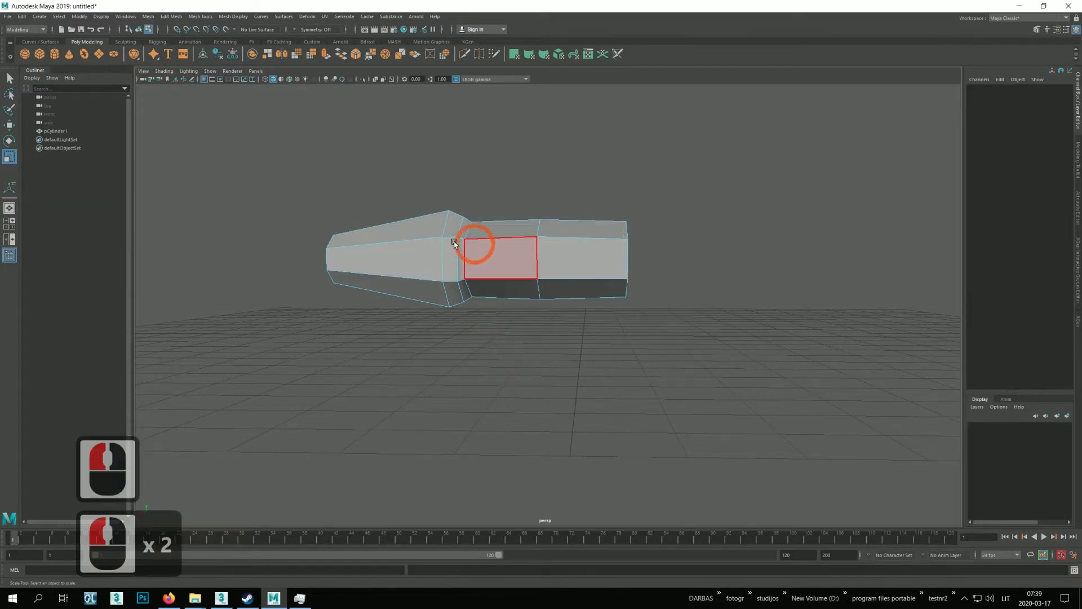
click(9, 125)
mouse_move(552, 233)
right_down()
mouse_move(552, 252)
mouse_move(558, 214)
right_up()
double_click(539, 263)
drag(511, 275, 629, 283)
key(ctrl+z)
Select the edges around the body's middle loop and move them lengthwise toward the rear end
click(537, 254)
click(570, 268)
shift+click(677, 234)
alt+click(536, 244)
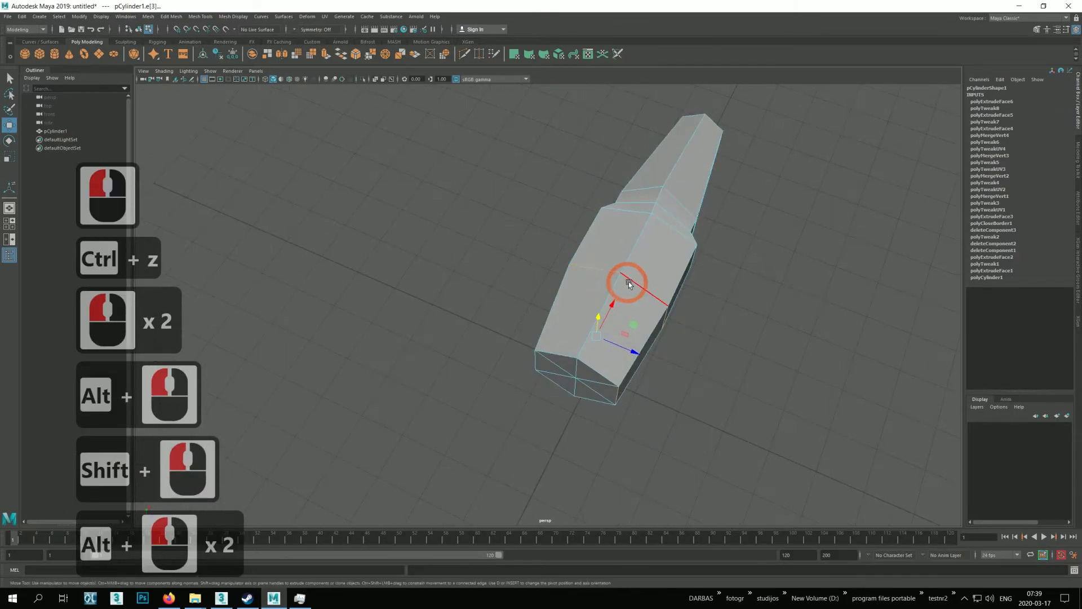
shift+click(629, 284)
alt+drag(765, 380, 584, 333)
alt+drag(407, 248, 430, 271)
drag(463, 373, 549, 324)
drag(616, 287, 573, 303)
mouse_move(572, 303)
alt+mouse_down()
mouse_move(539, 331)
mouse_move(576, 322)
alt+mouse_up()
Merge the stray vertex at the body's rear edge loop into its neighbour with Target Weld
mouse_move(588, 302)
right_down()
mouse_move(559, 300)
mouse_move(592, 287)
mouse_move(596, 266)
mouse_move(597, 284)
right_up()
click(590, 284)
drag(550, 303, 550, 302)
alt+drag(550, 303, 619, 345)
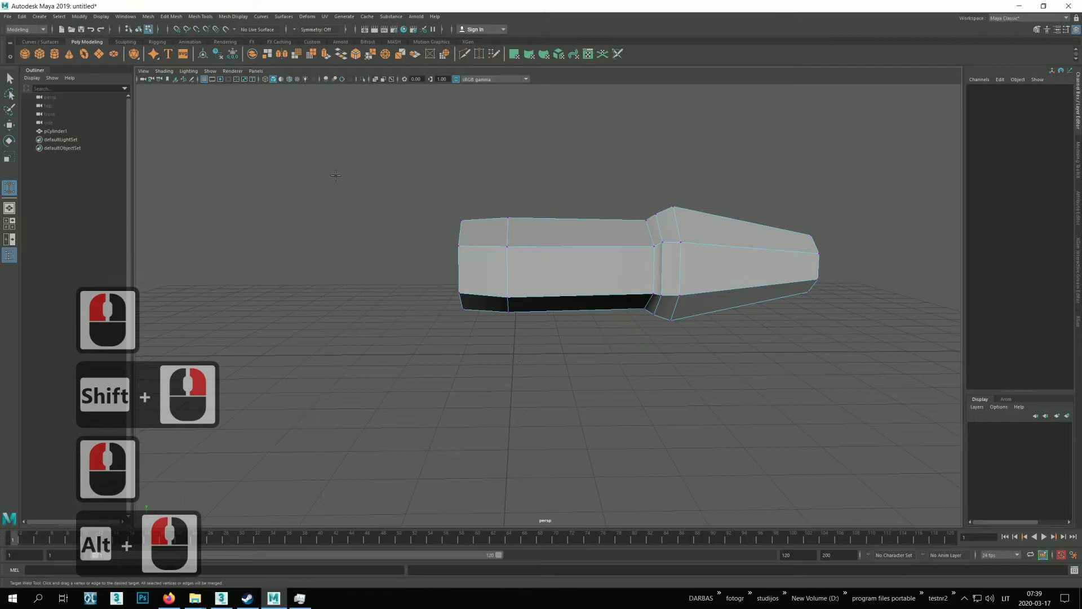
click(11, 124)
Adjust the height of the body at the rear edge loop by moving its top and bottom vertices
drag(536, 181, 491, 236)
drag(510, 198, 510, 195)
drag(553, 379, 499, 294)
drag(520, 267, 509, 285)
alt+drag(742, 271, 663, 262)
mouse_move(578, 196)
mouse_down()
mouse_move(597, 221)
mouse_move(587, 178)
mouse_up()
Raise the upper vertices of the body's rear end and move its side vertices outward to flare the end
drag(679, 185, 622, 244)
drag(629, 190, 630, 181)
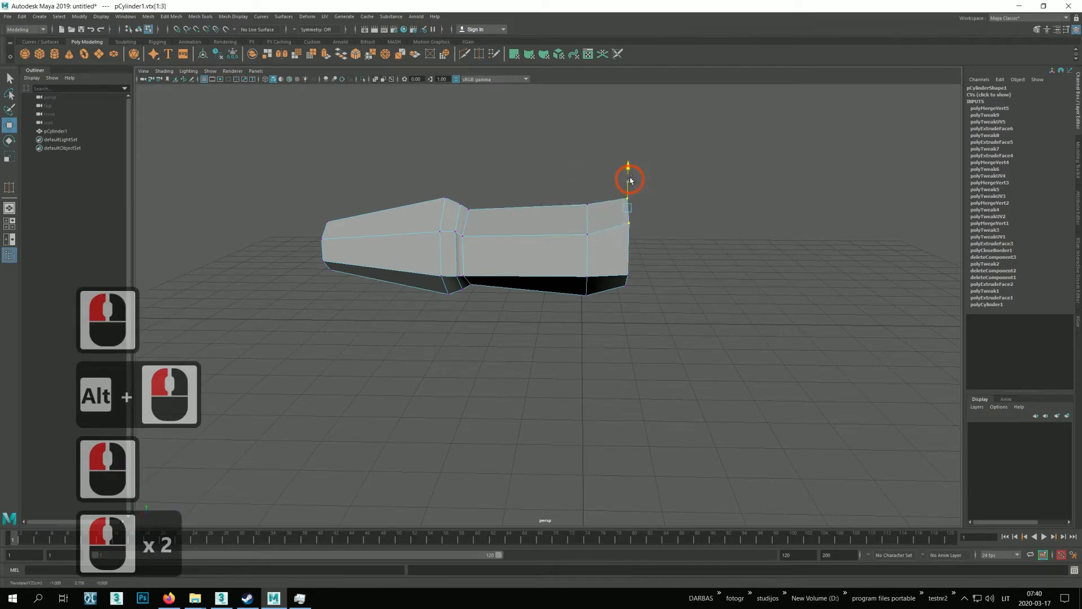
click(645, 334)
alt+drag(645, 333, 656, 269)
drag(623, 206, 632, 160)
mouse_move(683, 403)
mouse_down()
mouse_move(634, 309)
mouse_move(632, 258)
mouse_up()
alt+drag(629, 348, 599, 258)
alt+drag(597, 306, 589, 294)
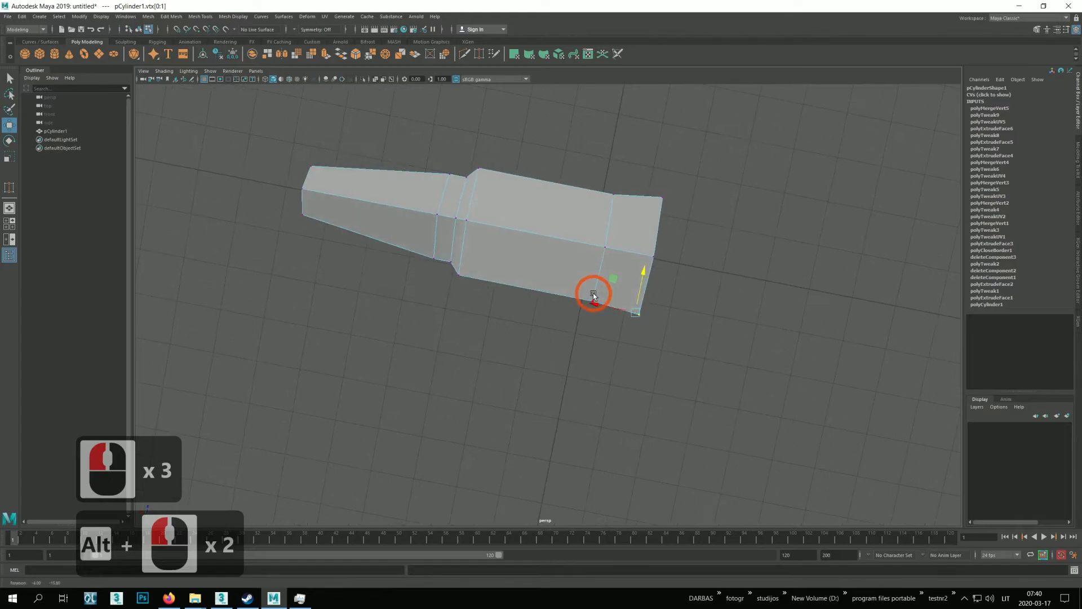
Connect the lengthwise edges of the body's long middle section with a new edge loop at slide 0.5
alt+drag(505, 331, 534, 278)
right_drag(561, 249, 539, 185)
drag(503, 384, 503, 384)
shift+right_drag(546, 288, 546, 433)
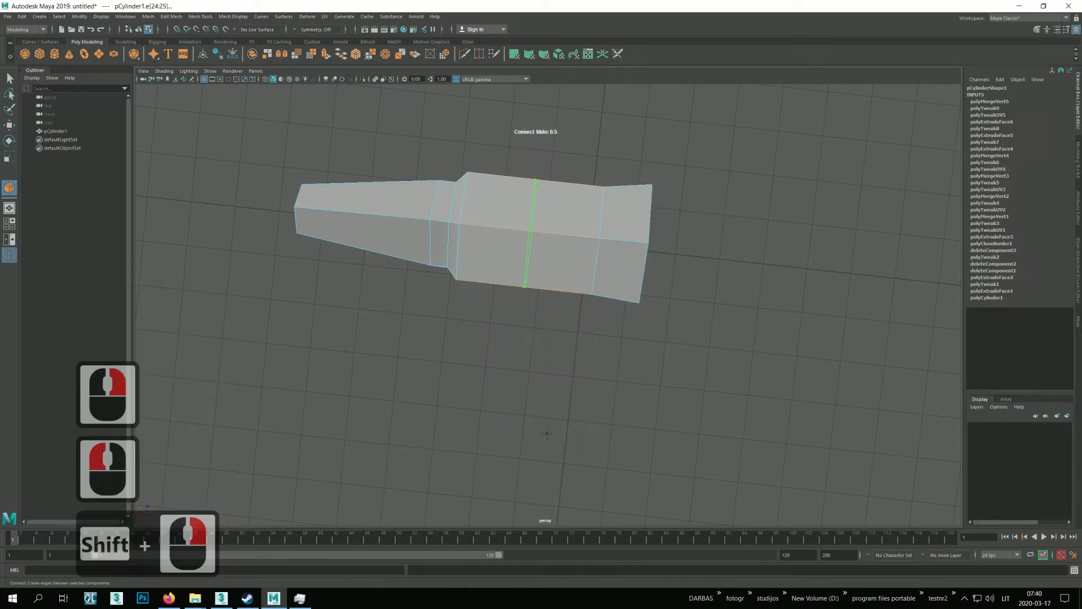
key(Return)
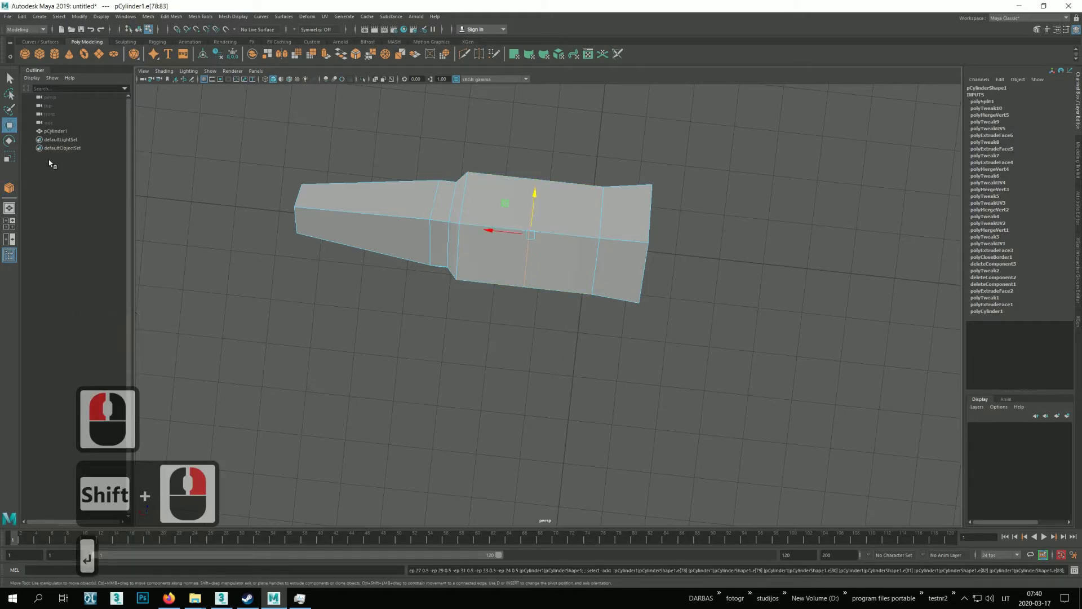
Scale the new edge loop slightly wider across the body
click(10, 156)
drag(529, 205, 485, 254)
click(9, 125)
shift+right_click(498, 247)
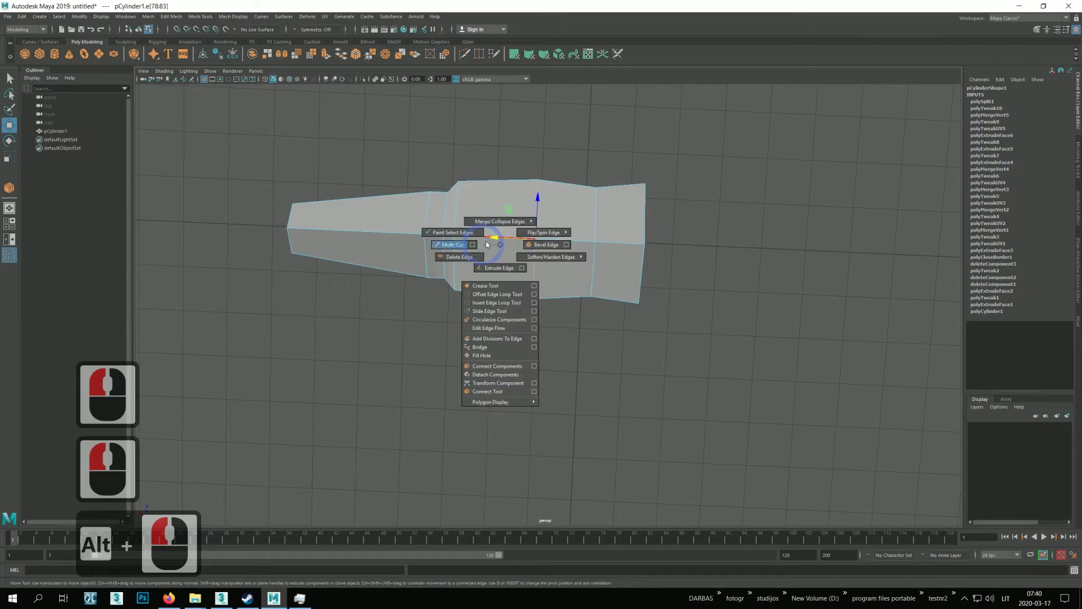
alt+drag(514, 319, 342, 299)
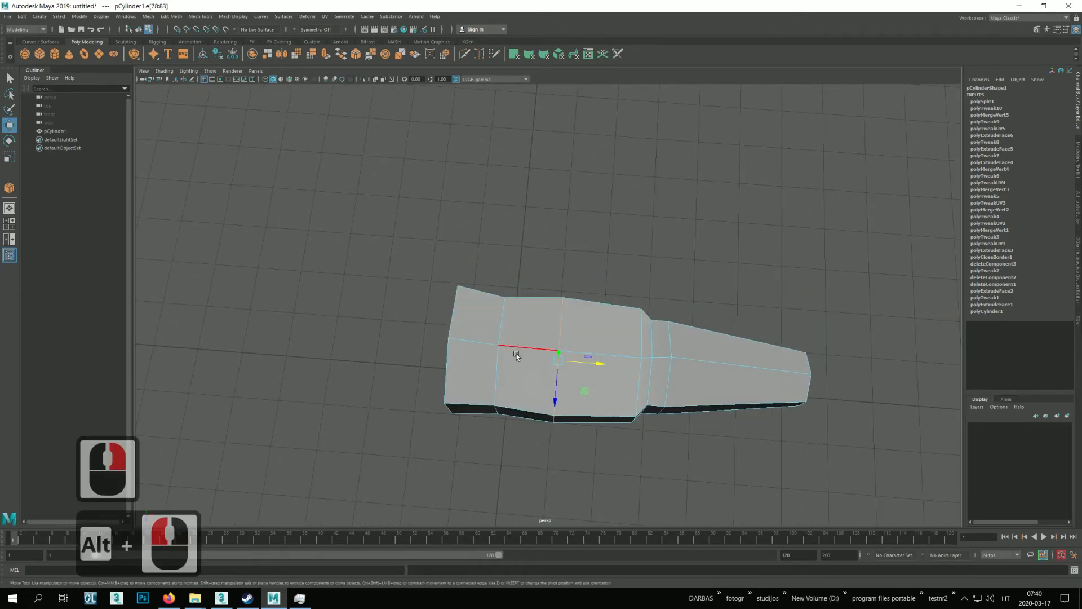
alt+middle_drag(591, 365, 498, 313)
alt+drag(498, 313, 495, 323)
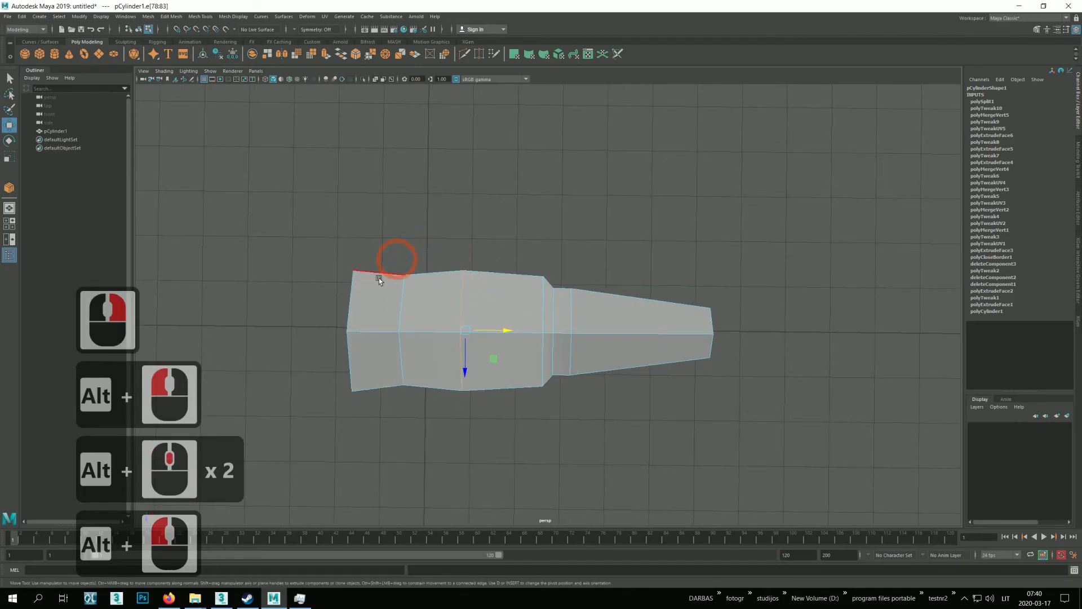
alt+drag(621, 375, 619, 326)
Select the edge loop where the front taper begins and enable soft selection in the Scale tool's settings
click(9, 157)
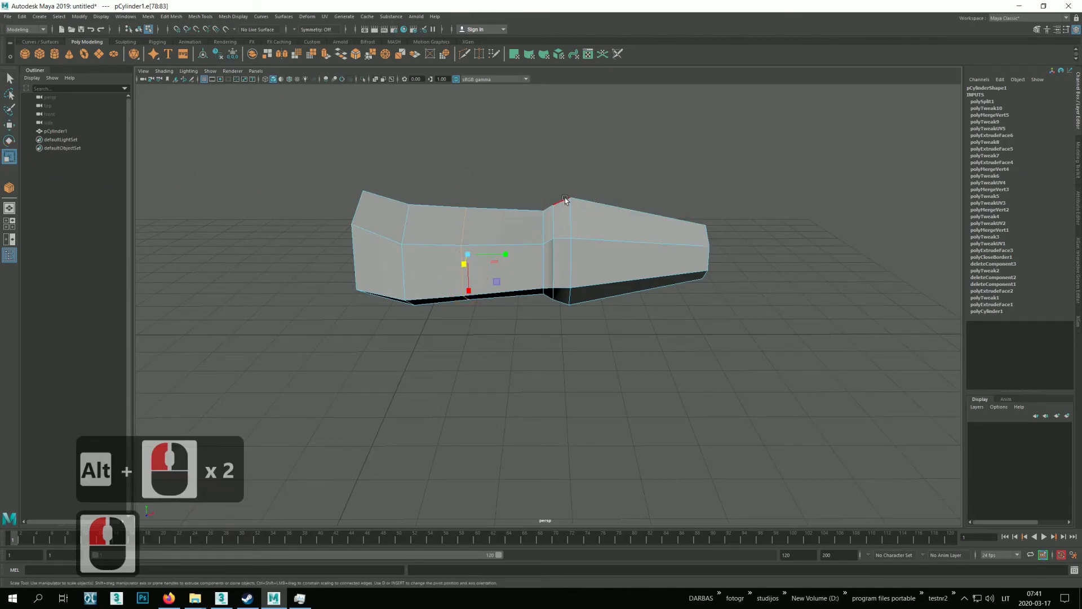
double_click(573, 298)
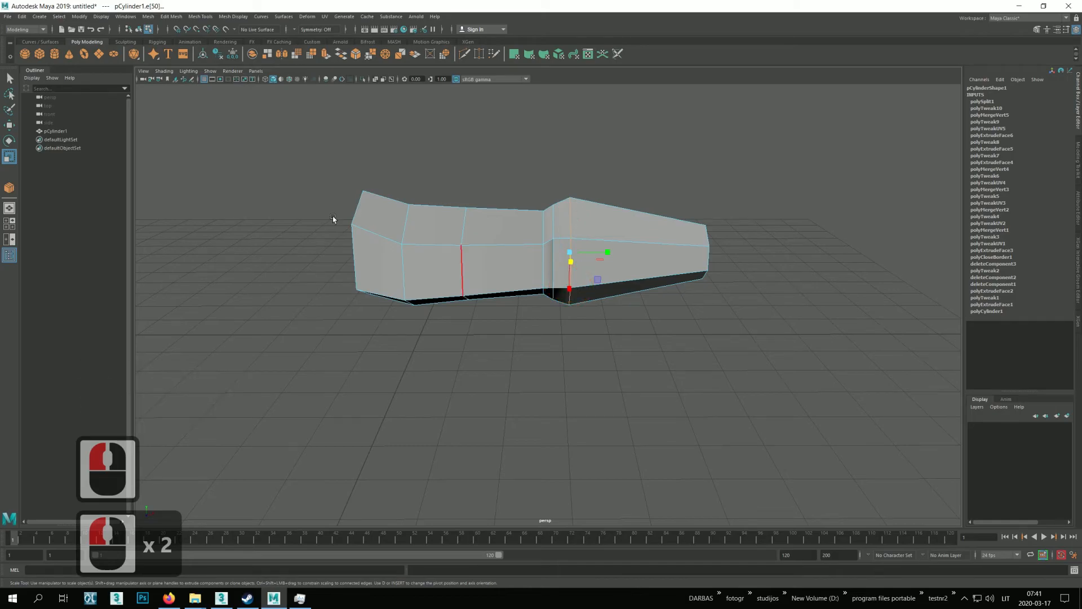
double_click(9, 157)
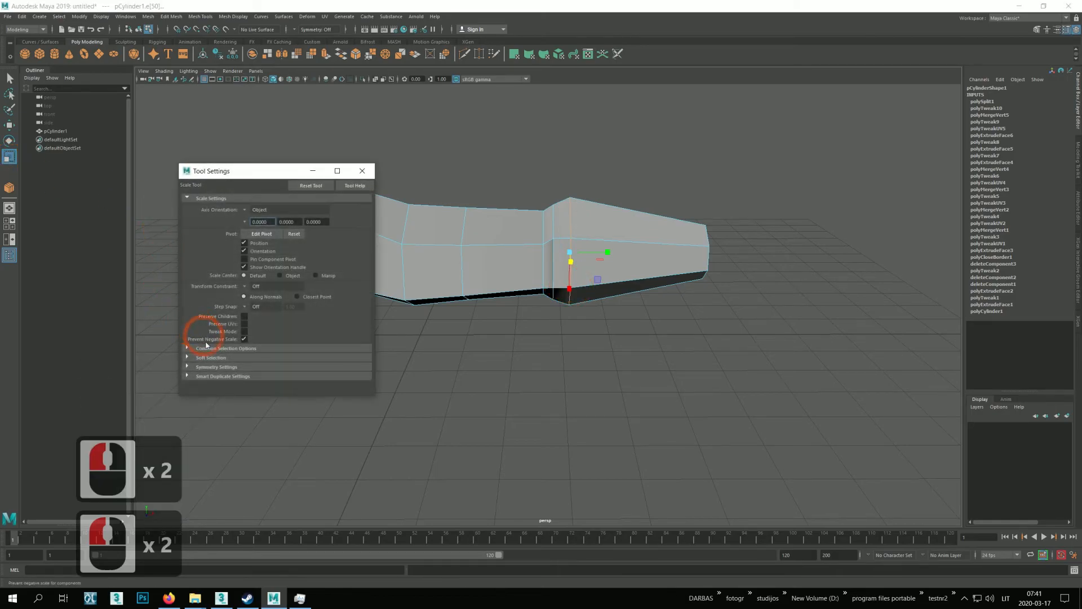
click(219, 360)
click(245, 368)
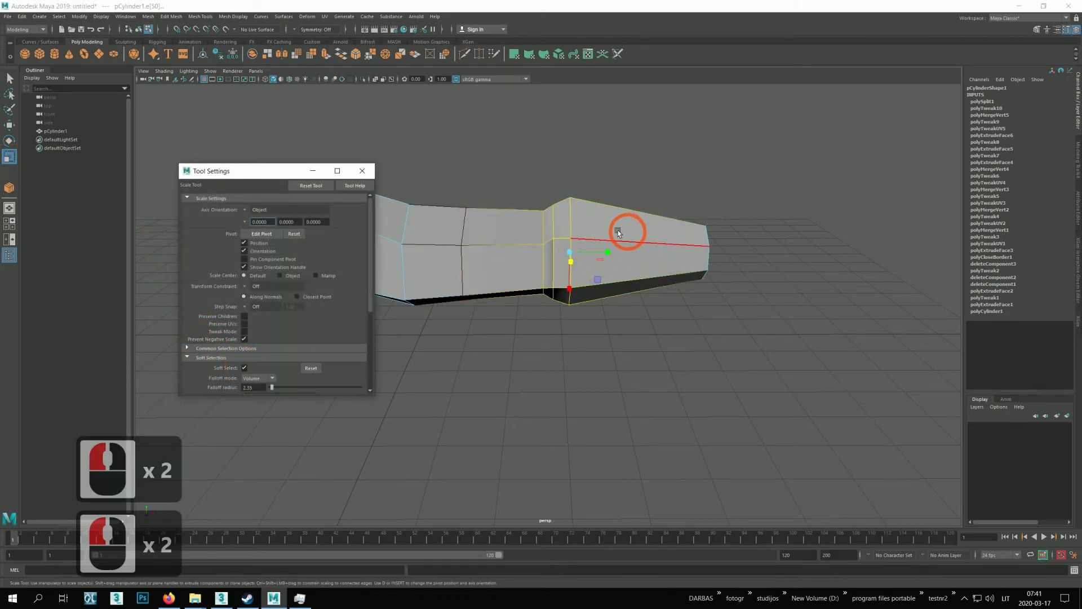
Select the edge loop around the body's middle section and scale it slightly across the body with soft selection
alt+drag(606, 301, 514, 356)
double_click(486, 215)
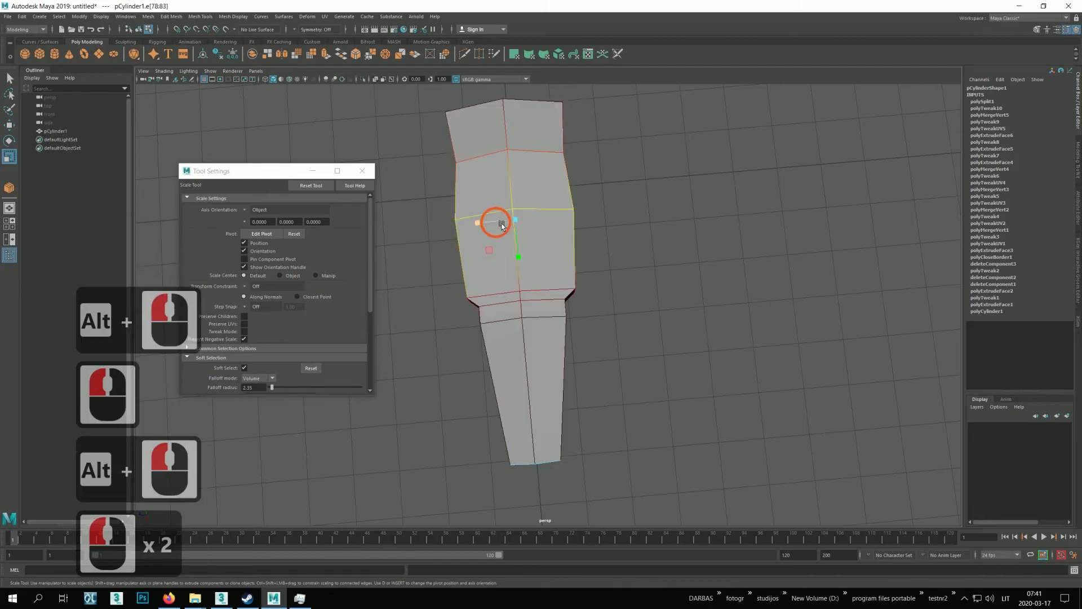
click(498, 141)
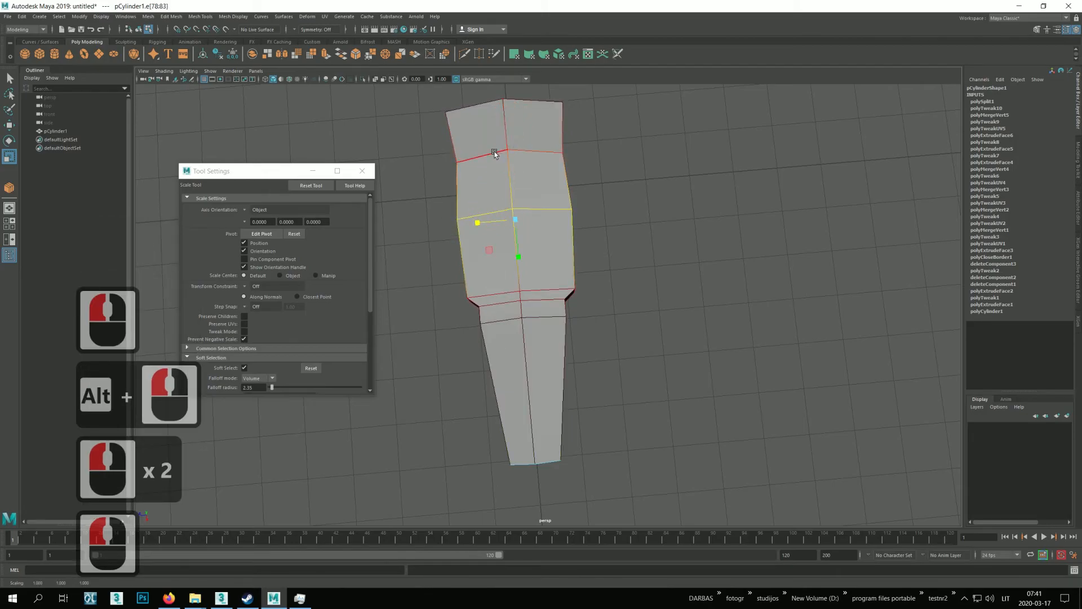
Select the rear end, rear and front shoulder edge loops together and scale them across the body with soft selection
double_click(482, 103)
shift+double_click(477, 104)
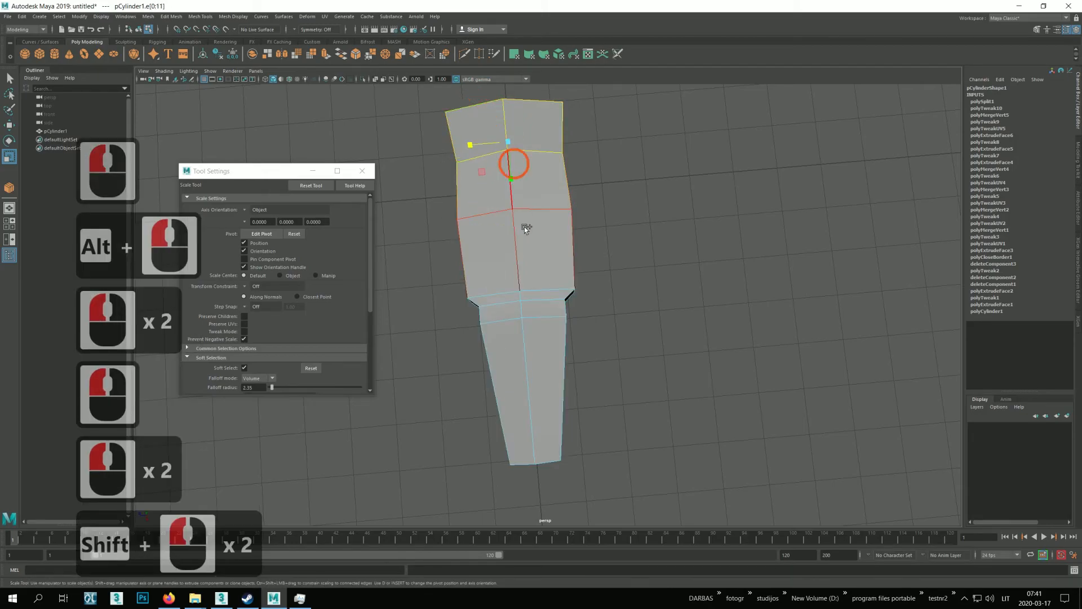
shift+double_click(512, 291)
drag(477, 210, 510, 213)
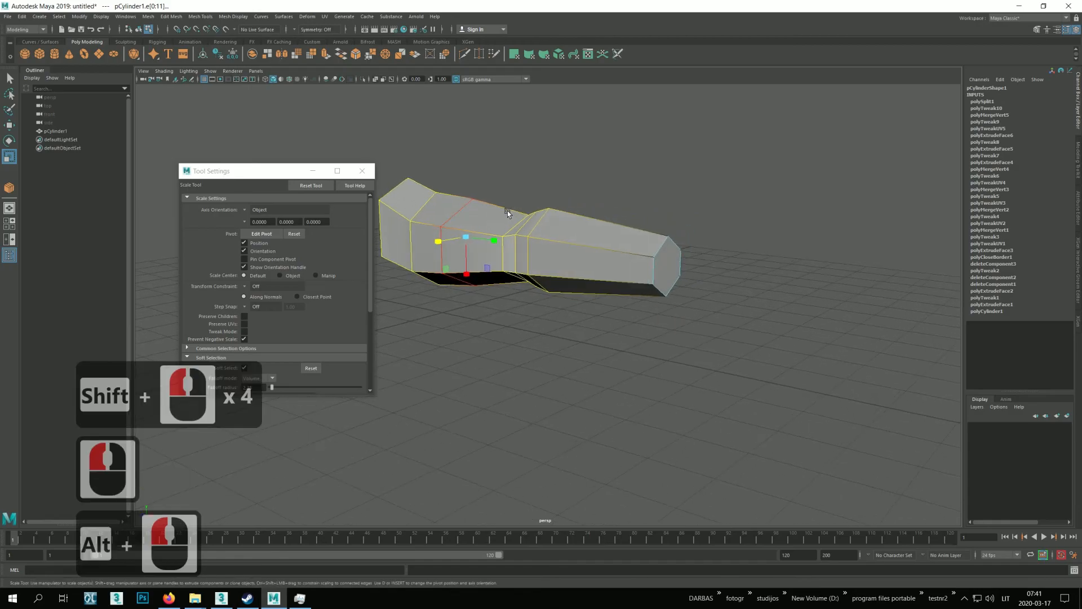
Move the tool settings window aside, switch to the Move tool with its settings open, and clear the edge selection
drag(283, 176, 247, 179)
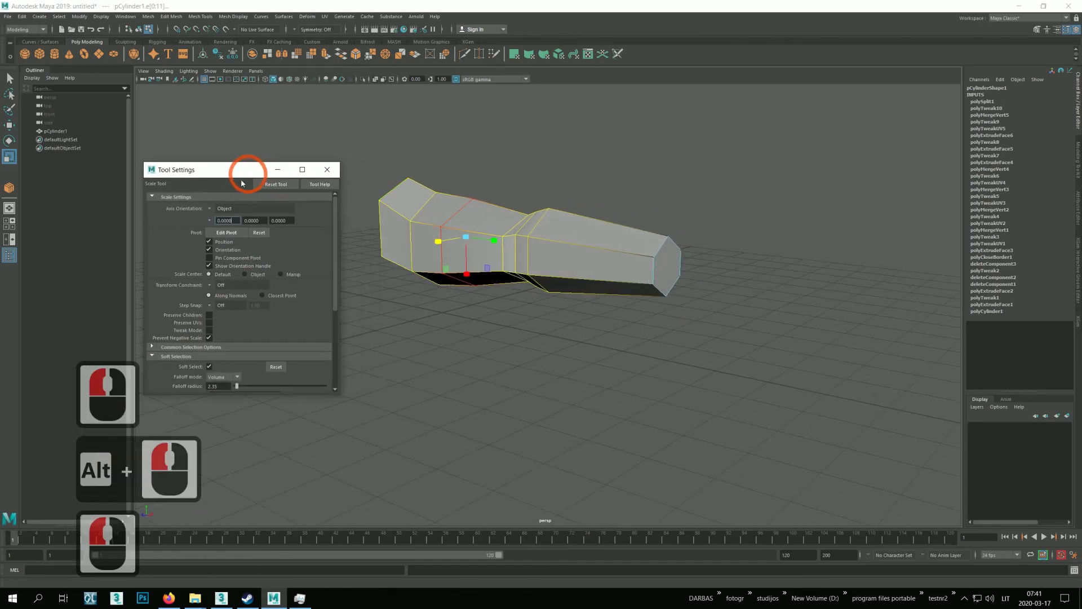
double_click(11, 126)
alt+drag(454, 270, 471, 338)
click(541, 284)
alt+drag(546, 306, 507, 375)
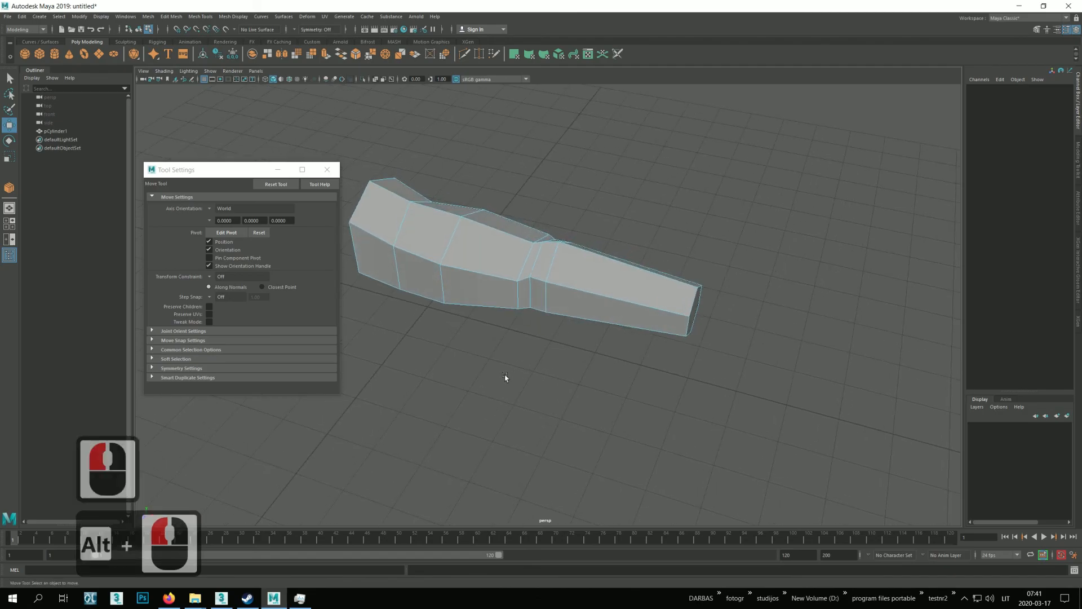
alt+middle_drag(537, 342, 514, 361)
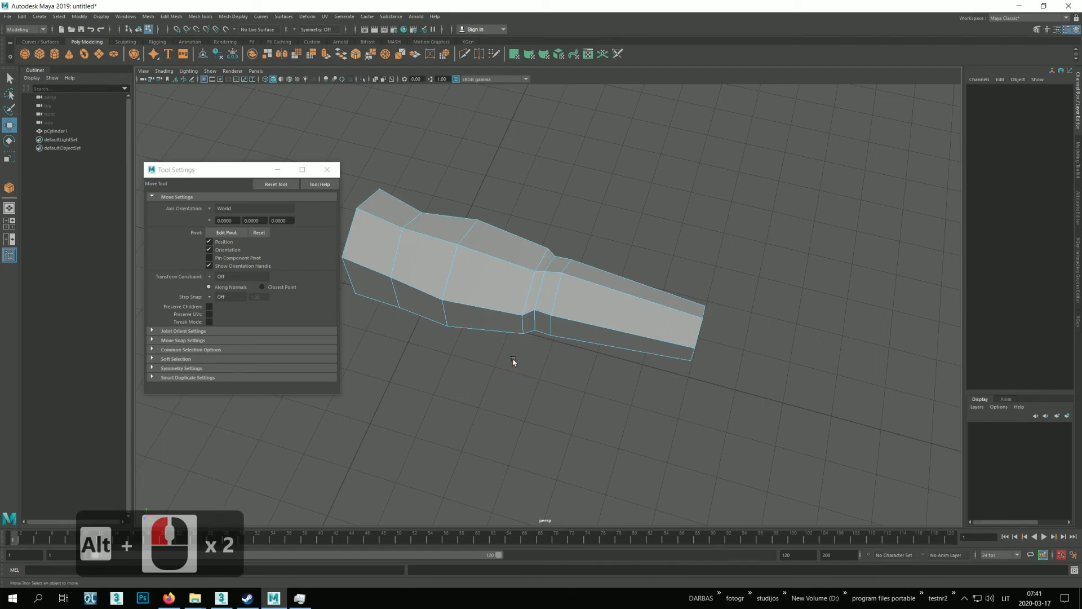